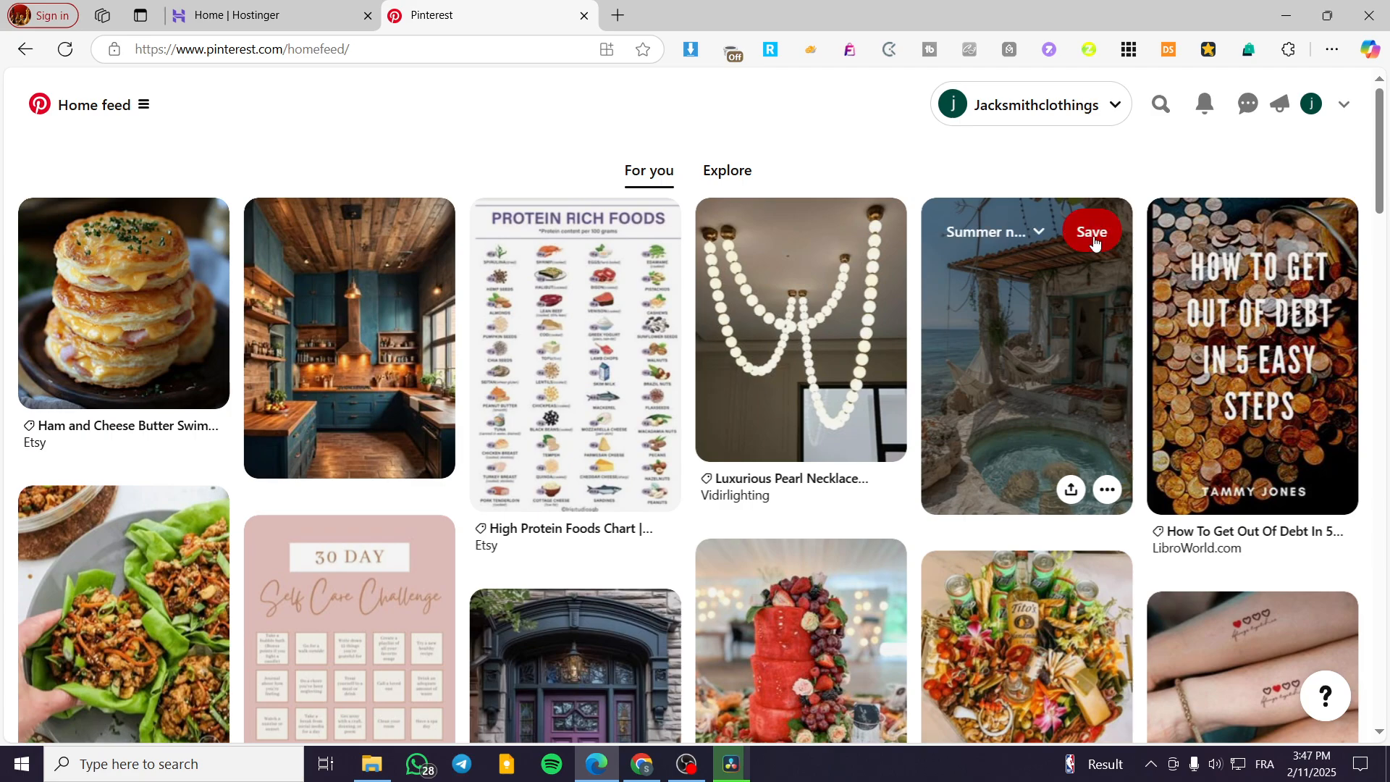
{"action": "left_click", "coordinate": [303, 6]}
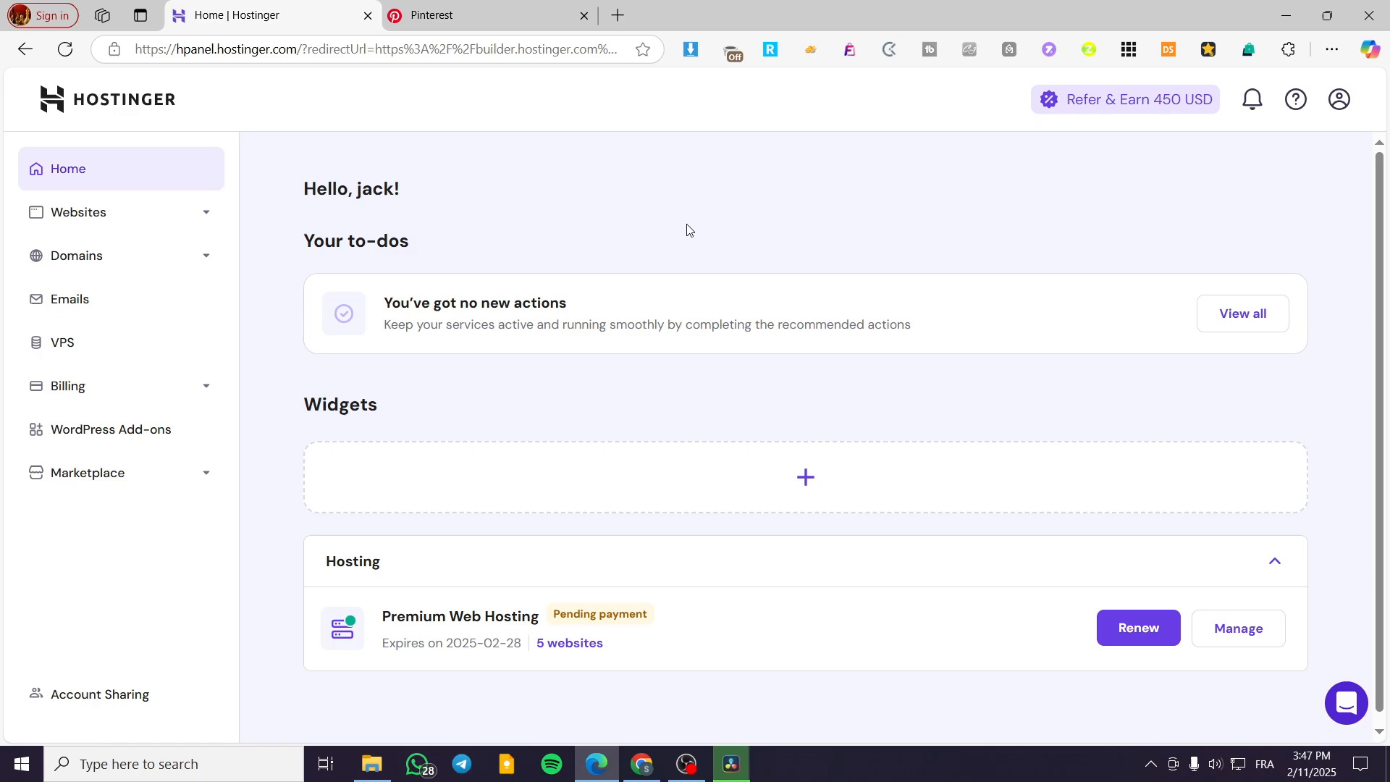
{"action": "left_click", "coordinate": [447, 15]}
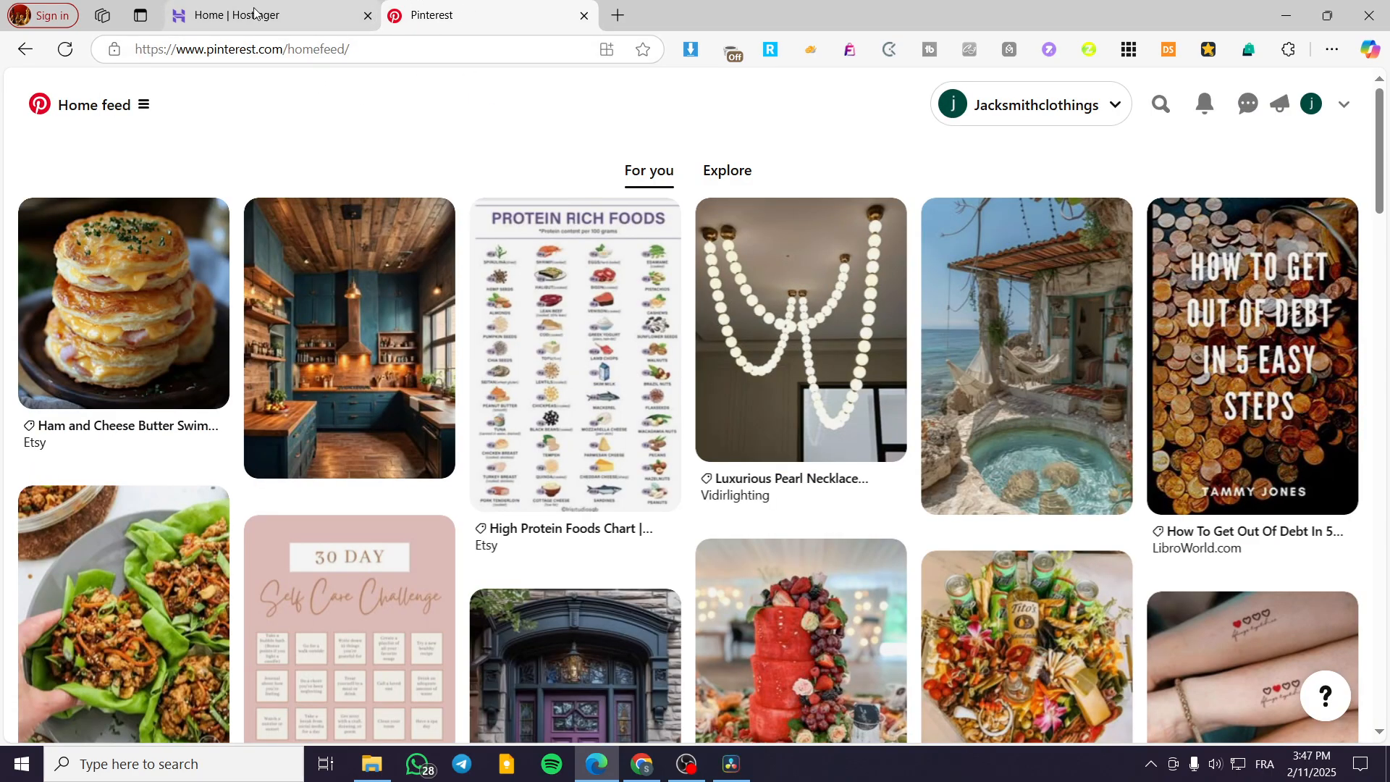
{"action": "left_click", "coordinate": [223, 6]}
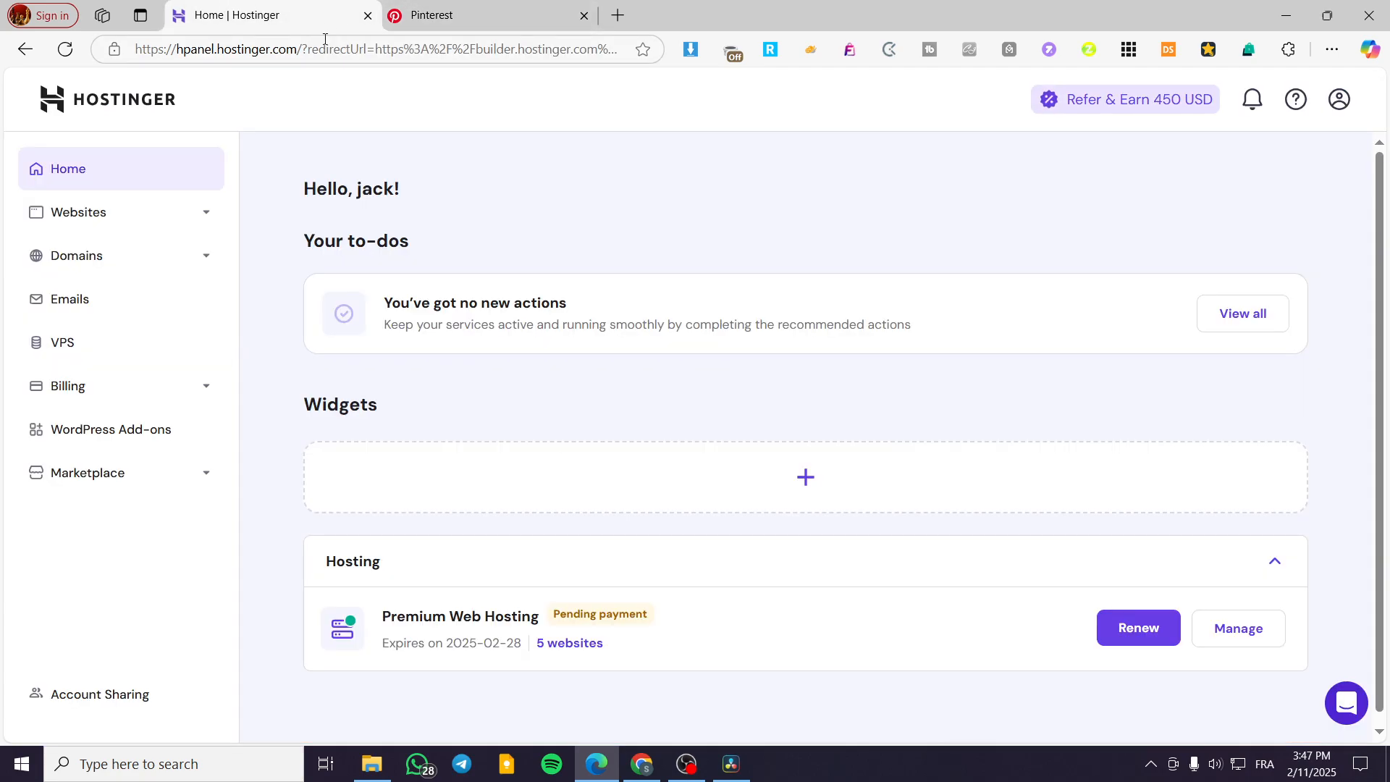
{"action": "left_click", "coordinate": [503, 13]}
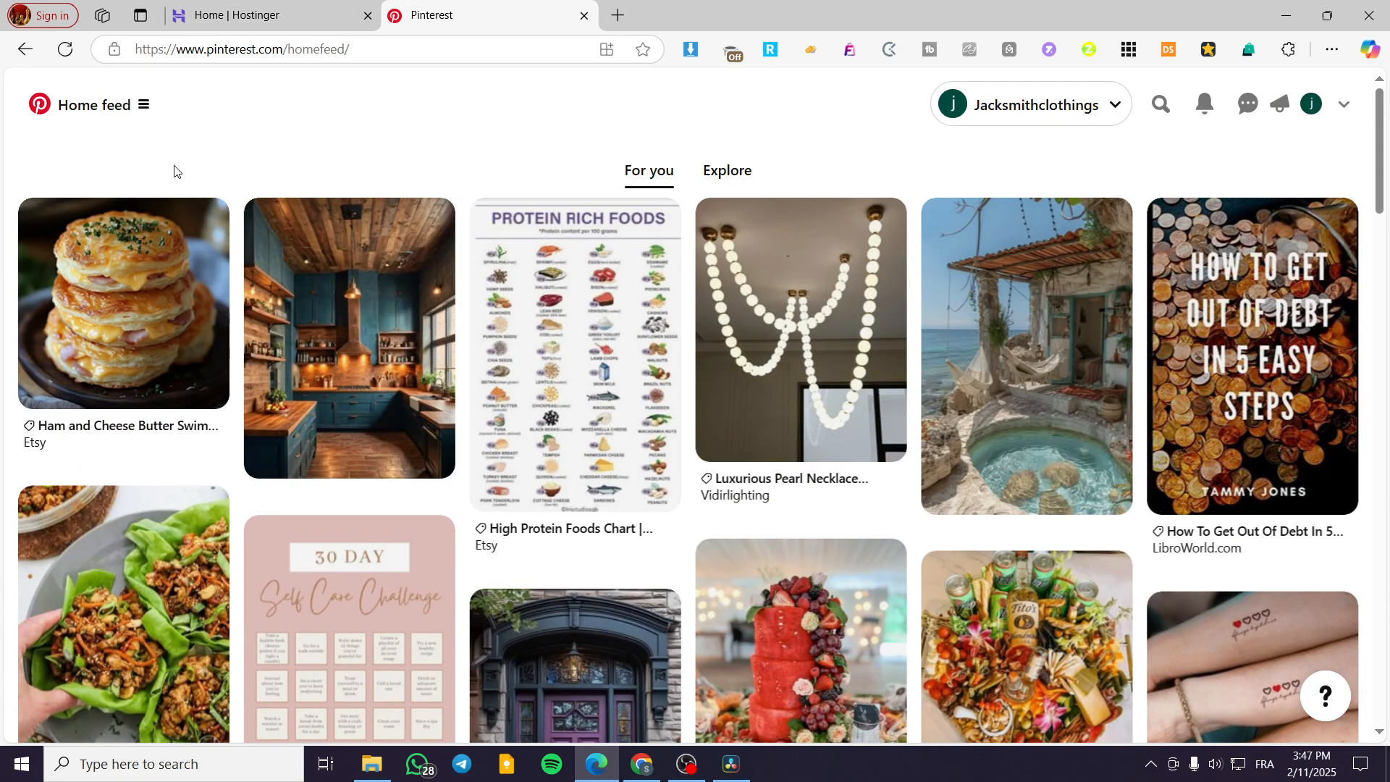
Step: Switch to Hostinger and open the jacksclothing.xyz website from the websites list for editing
{"action": "left_click", "coordinate": [217, 15]}
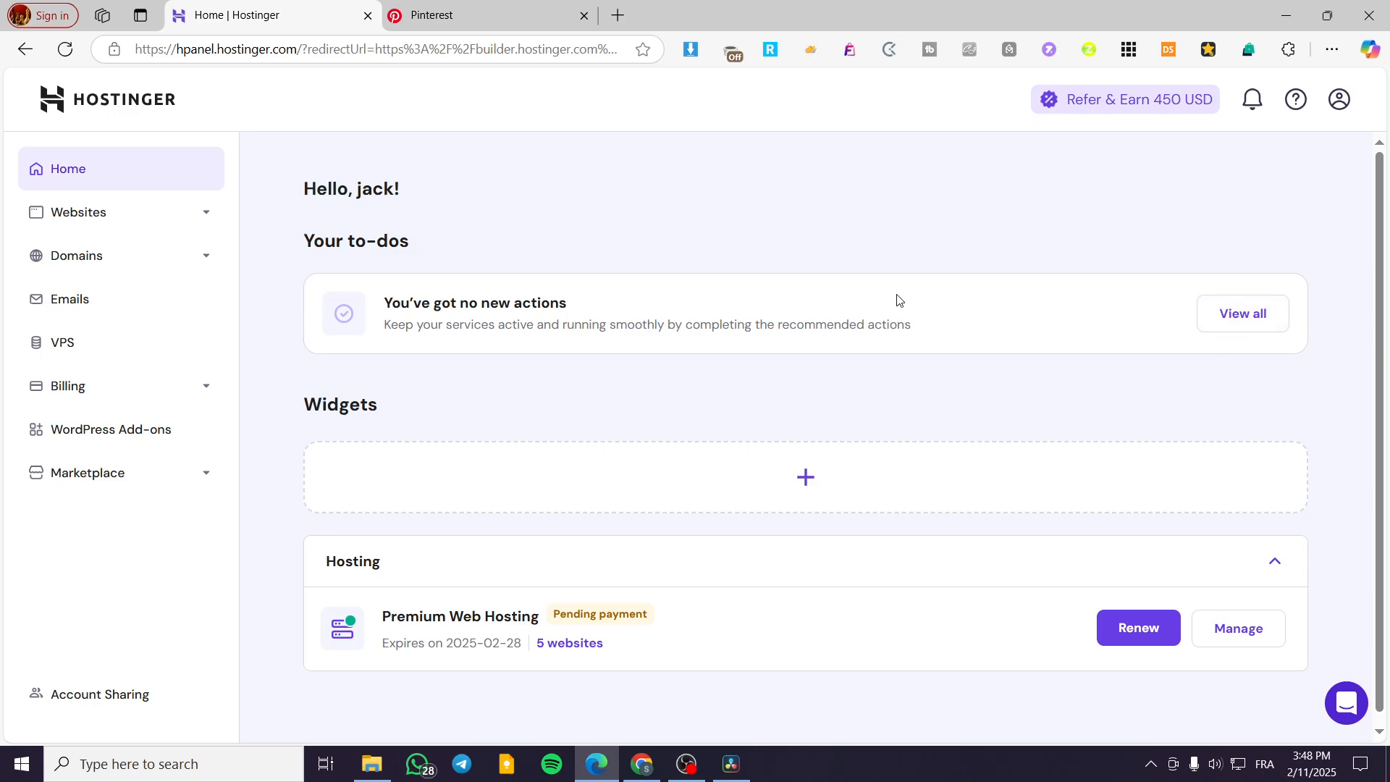
{"action": "left_click", "coordinate": [143, 226]}
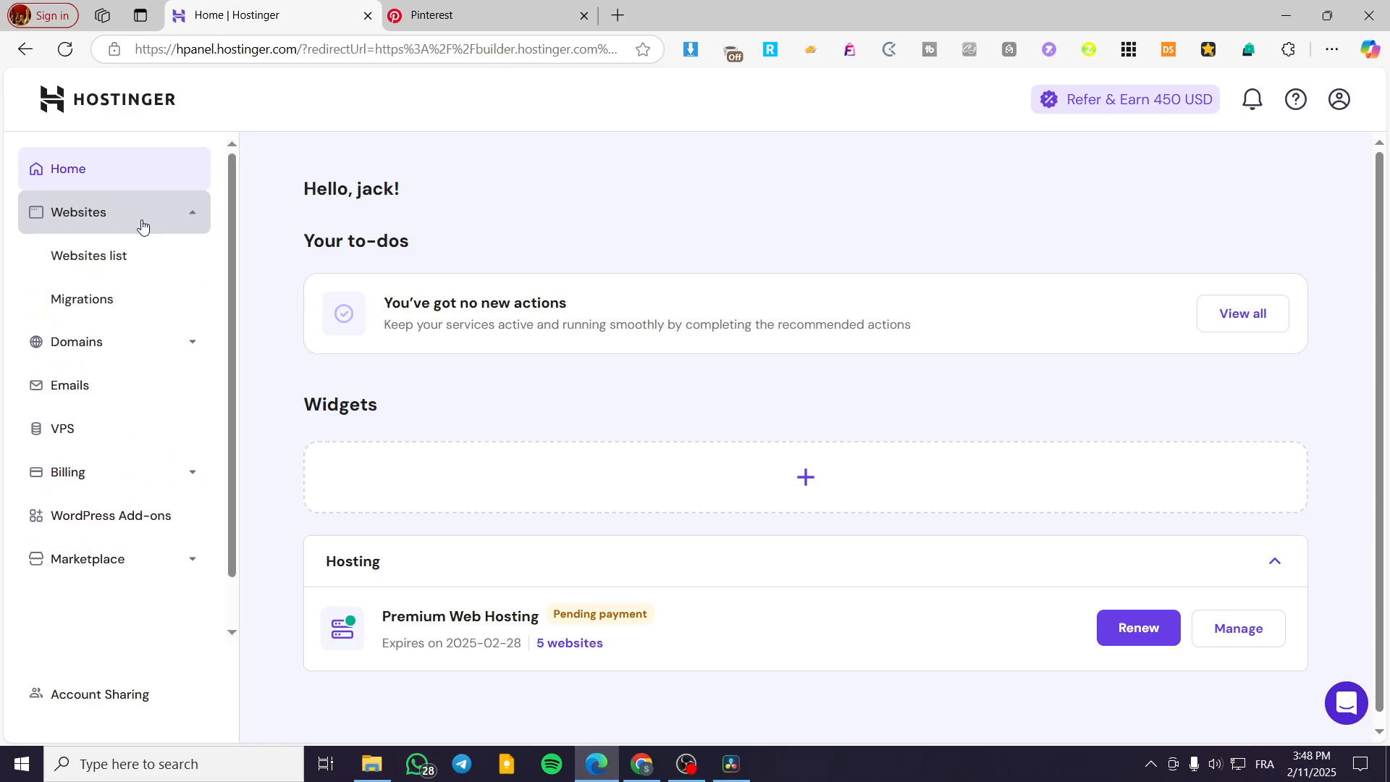
{"action": "left_click", "coordinate": [61, 269]}
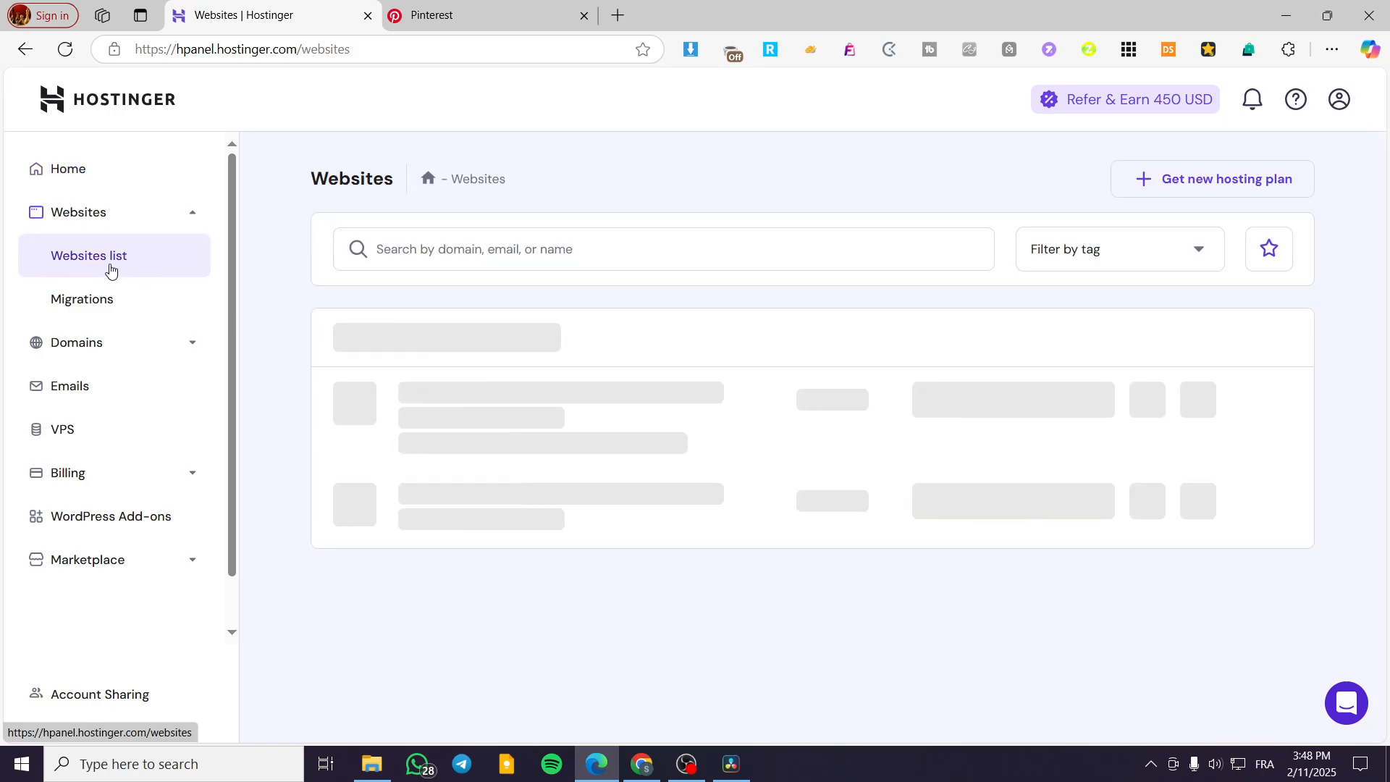
{"action": "scroll", "coordinate": [1274, 312], "scroll_direction": "down", "scroll_amount": 2}
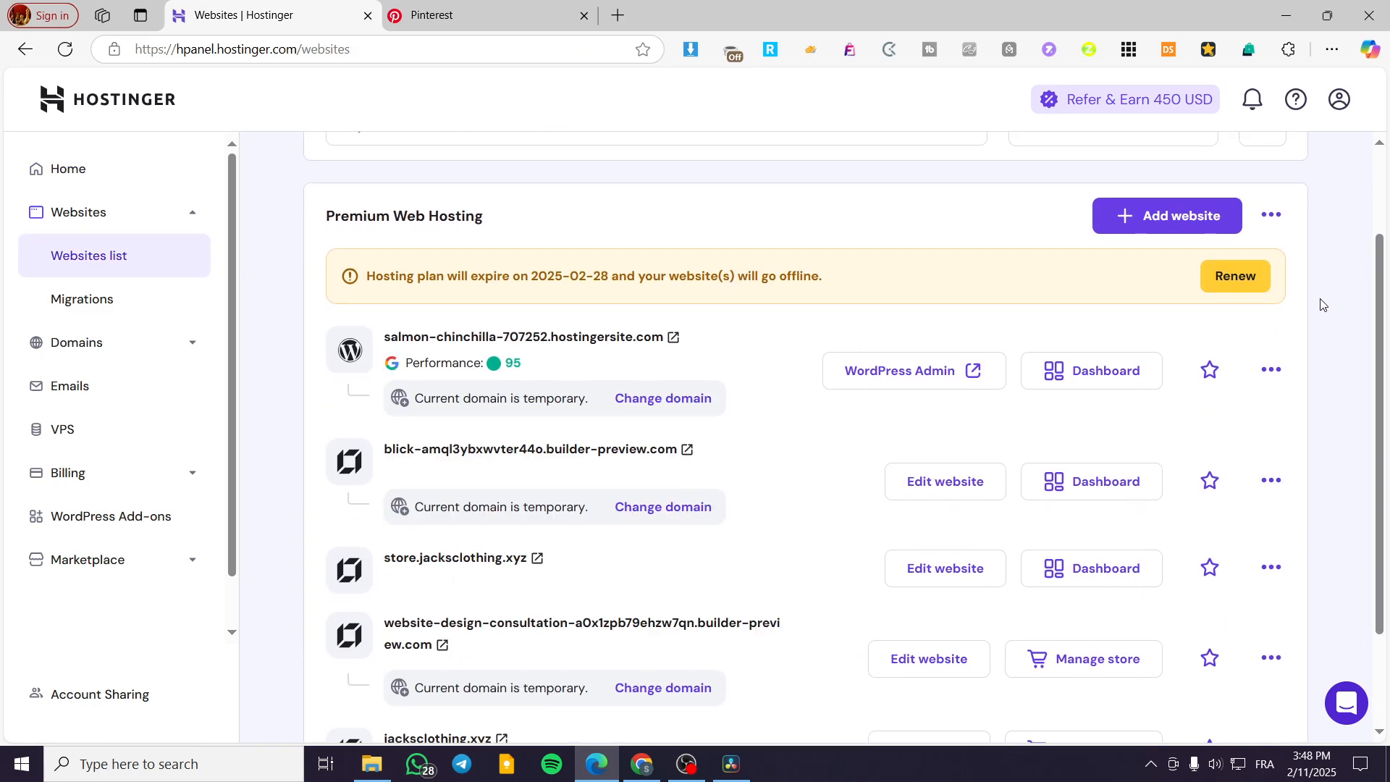
{"action": "scroll", "coordinate": [572, 649], "scroll_direction": "down", "scroll_amount": 2}
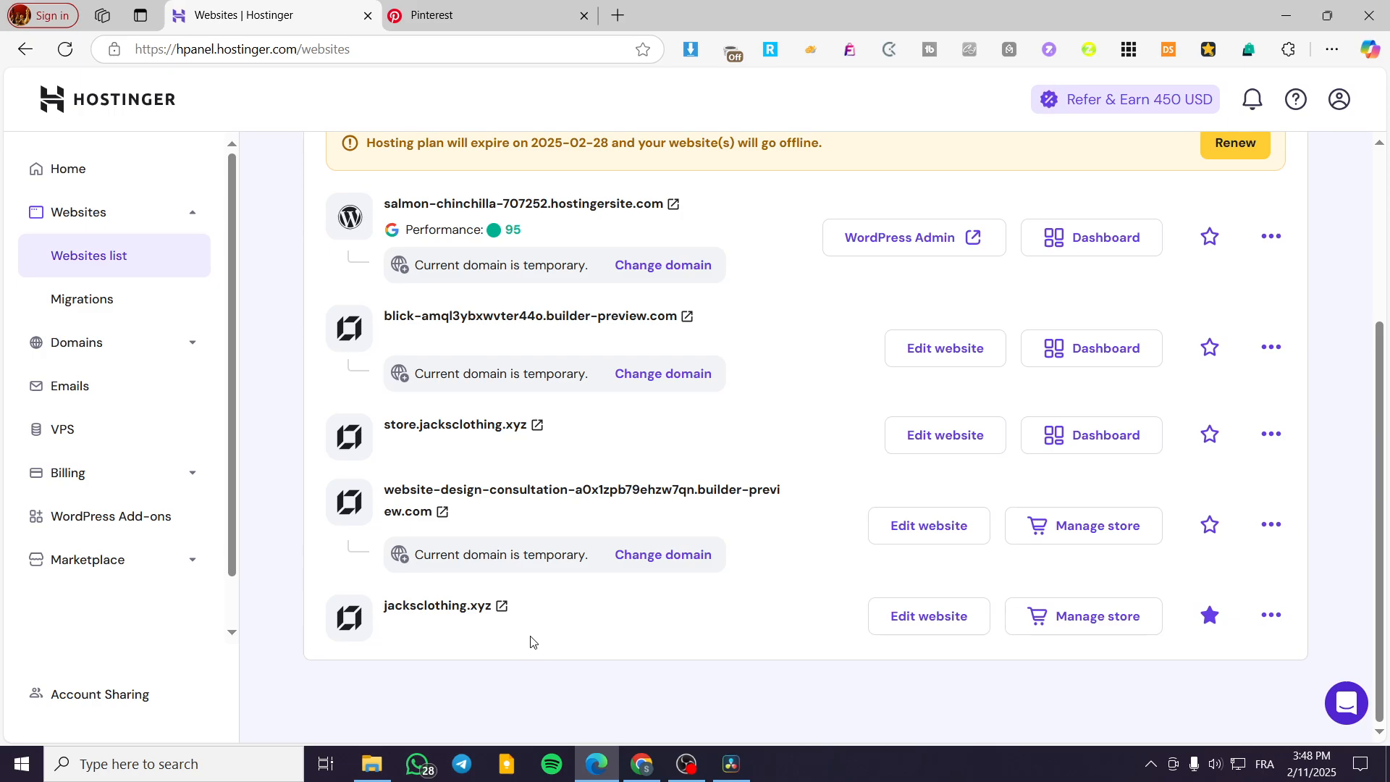
{"action": "left_click", "coordinate": [917, 620]}
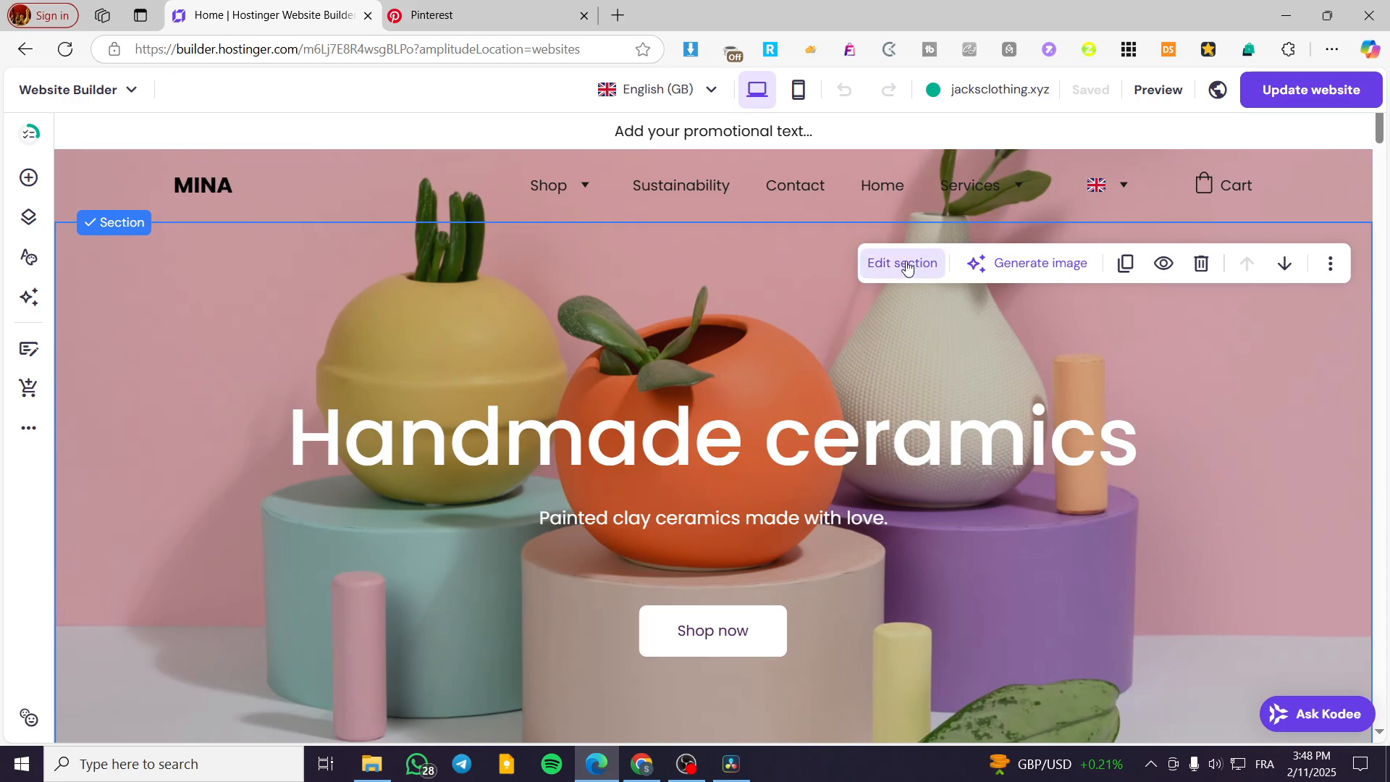
Step: Turn on the social icons in the website header's elements and close the header settings
{"action": "left_click", "coordinate": [1315, 189]}
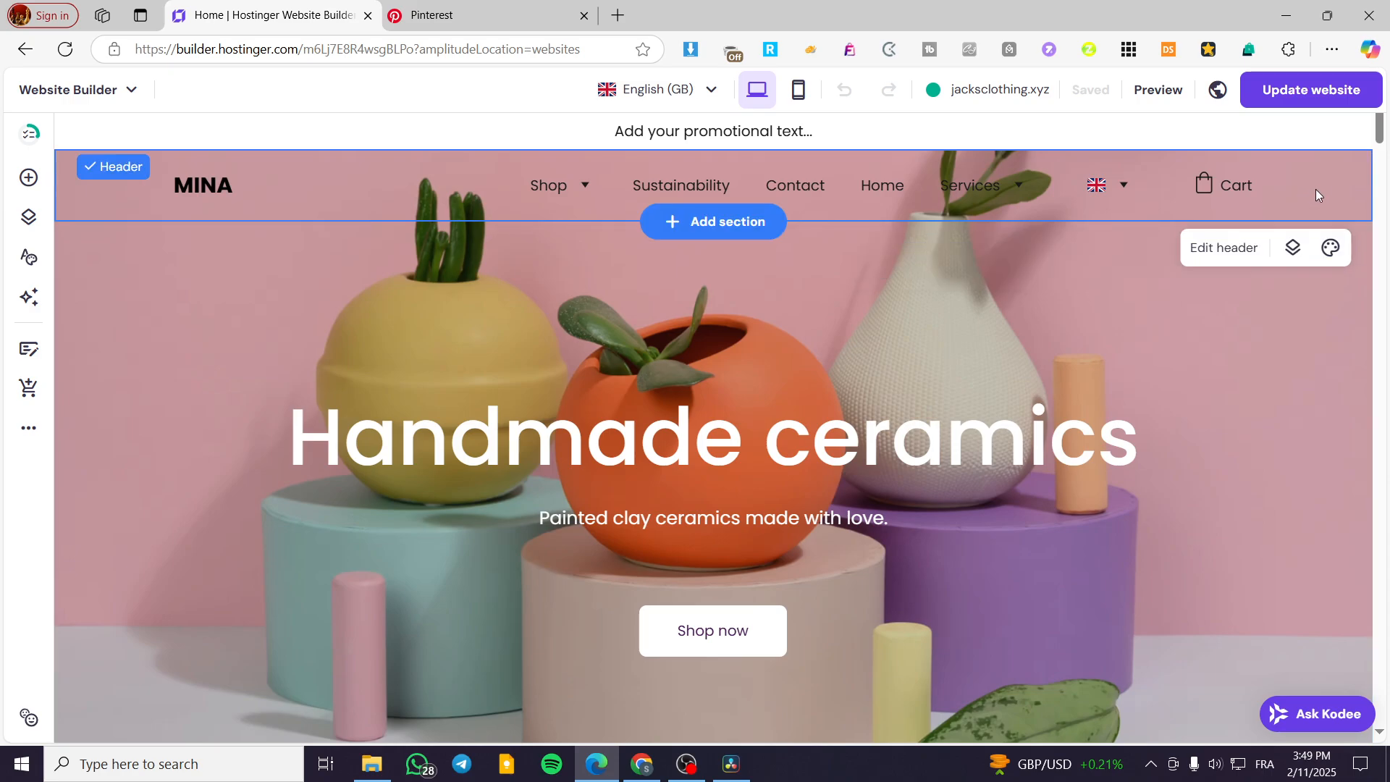
{"action": "left_click", "coordinate": [1225, 263]}
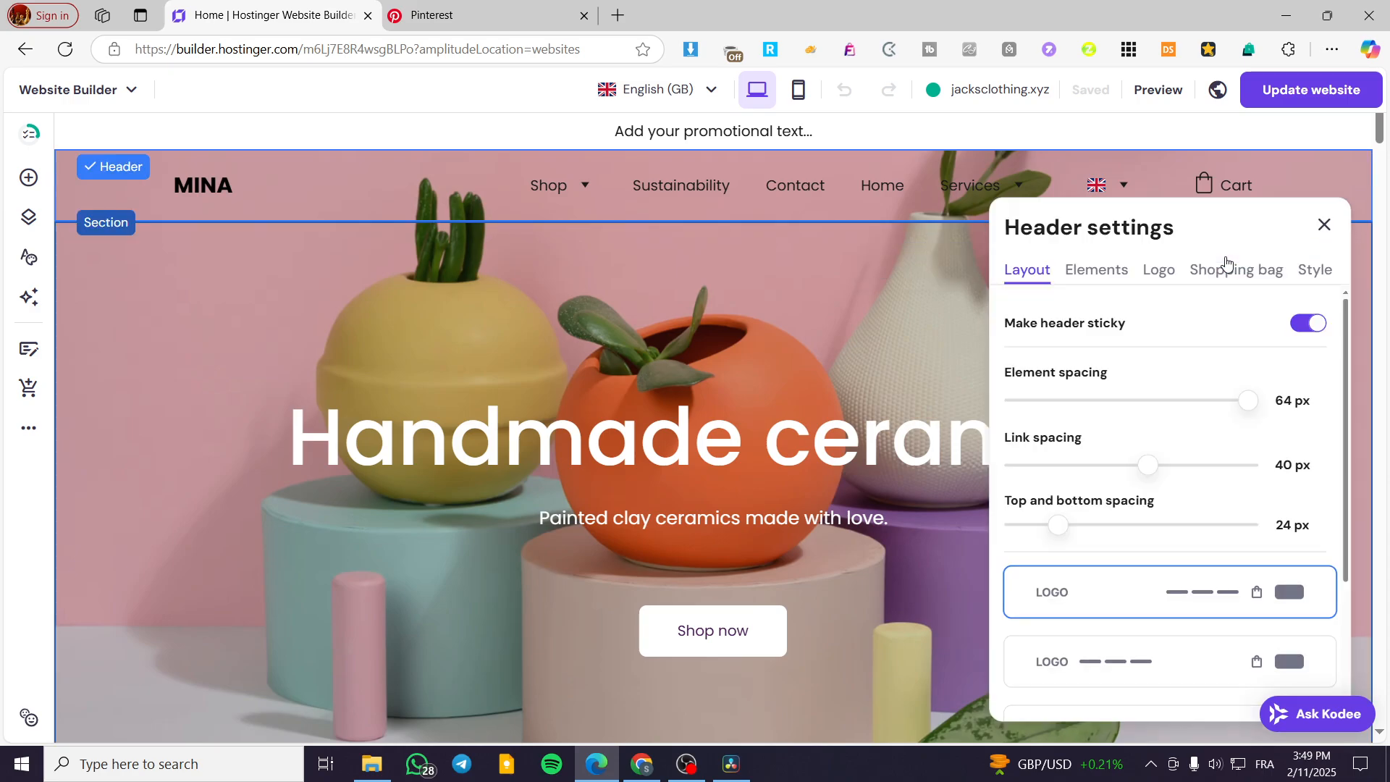
{"action": "left_click", "coordinate": [1095, 278]}
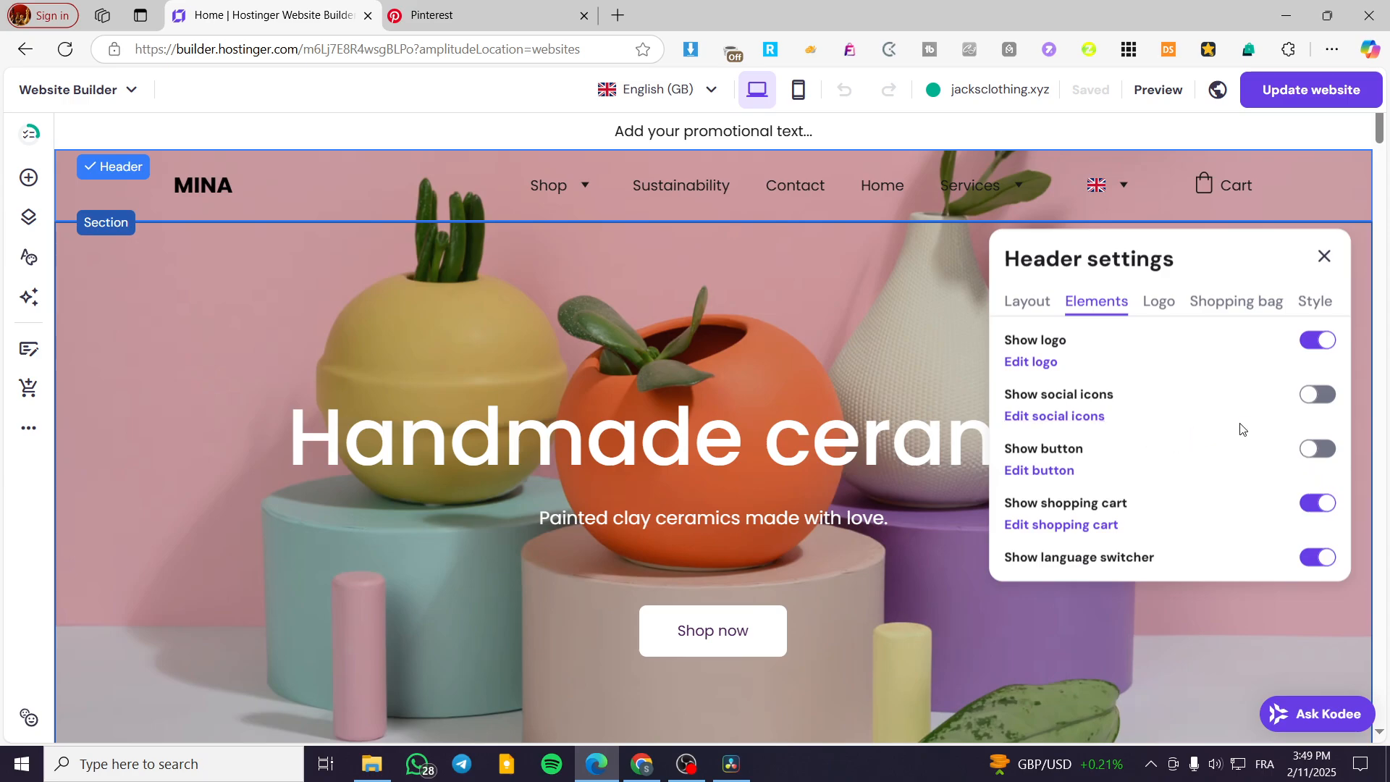
{"action": "left_click", "coordinate": [1318, 396]}
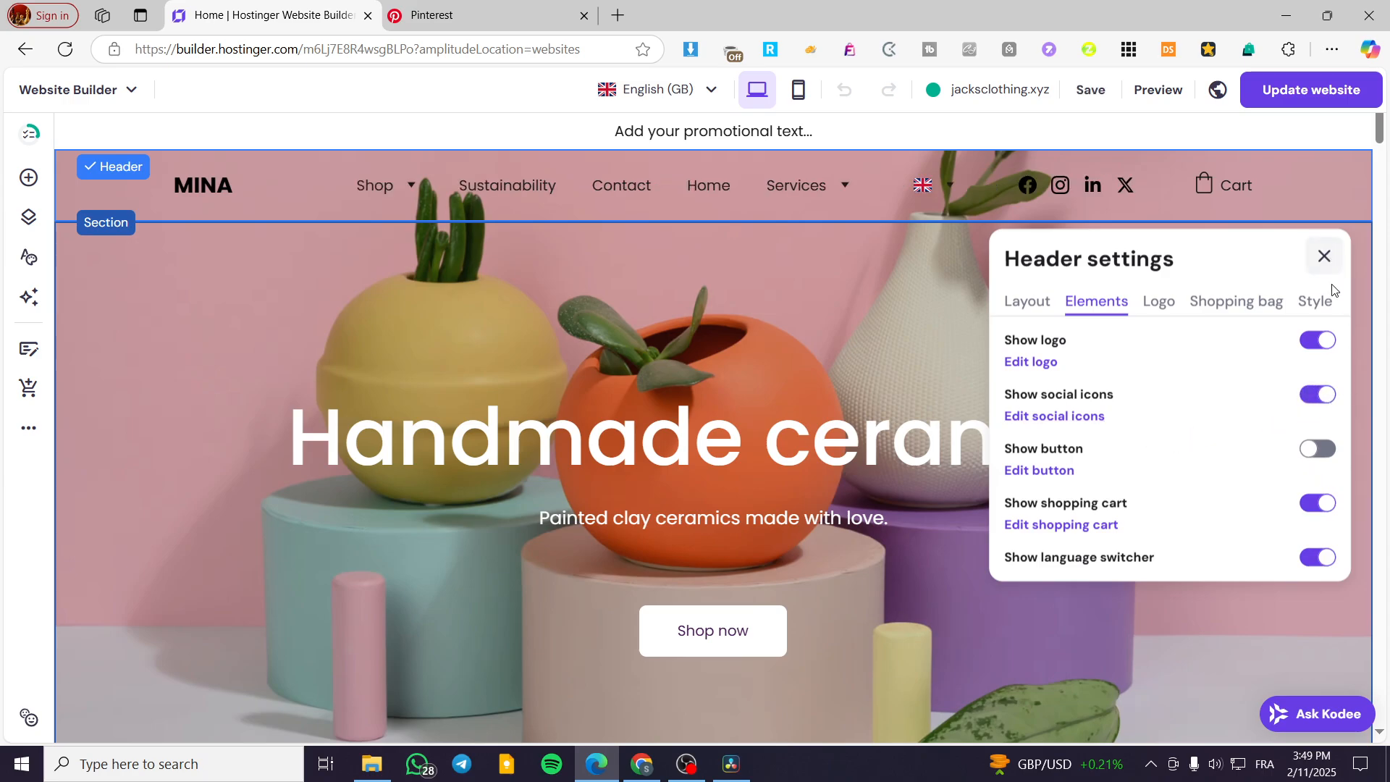
{"action": "left_click", "coordinate": [1327, 259]}
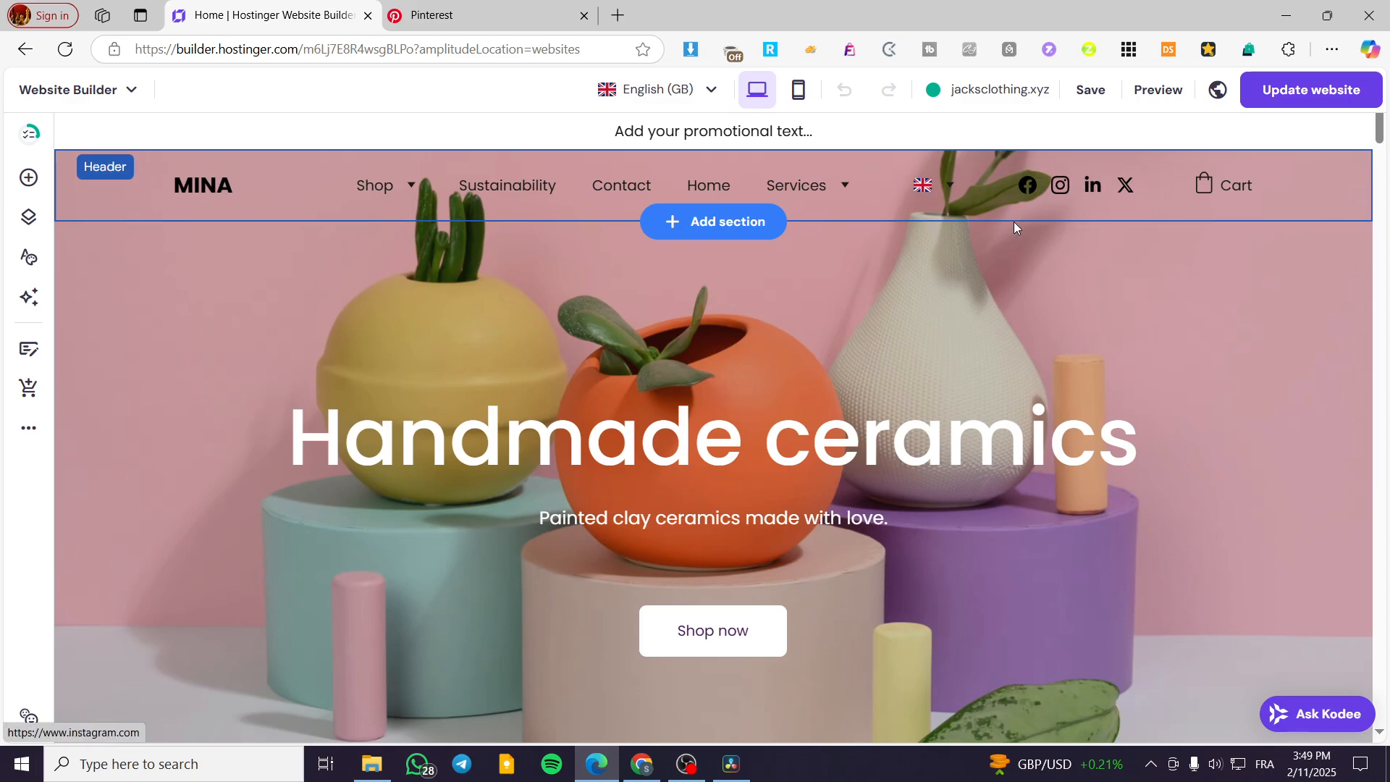
Step: Open the header's social icons settings and start adding a new social link
{"action": "left_click", "coordinate": [1280, 189]}
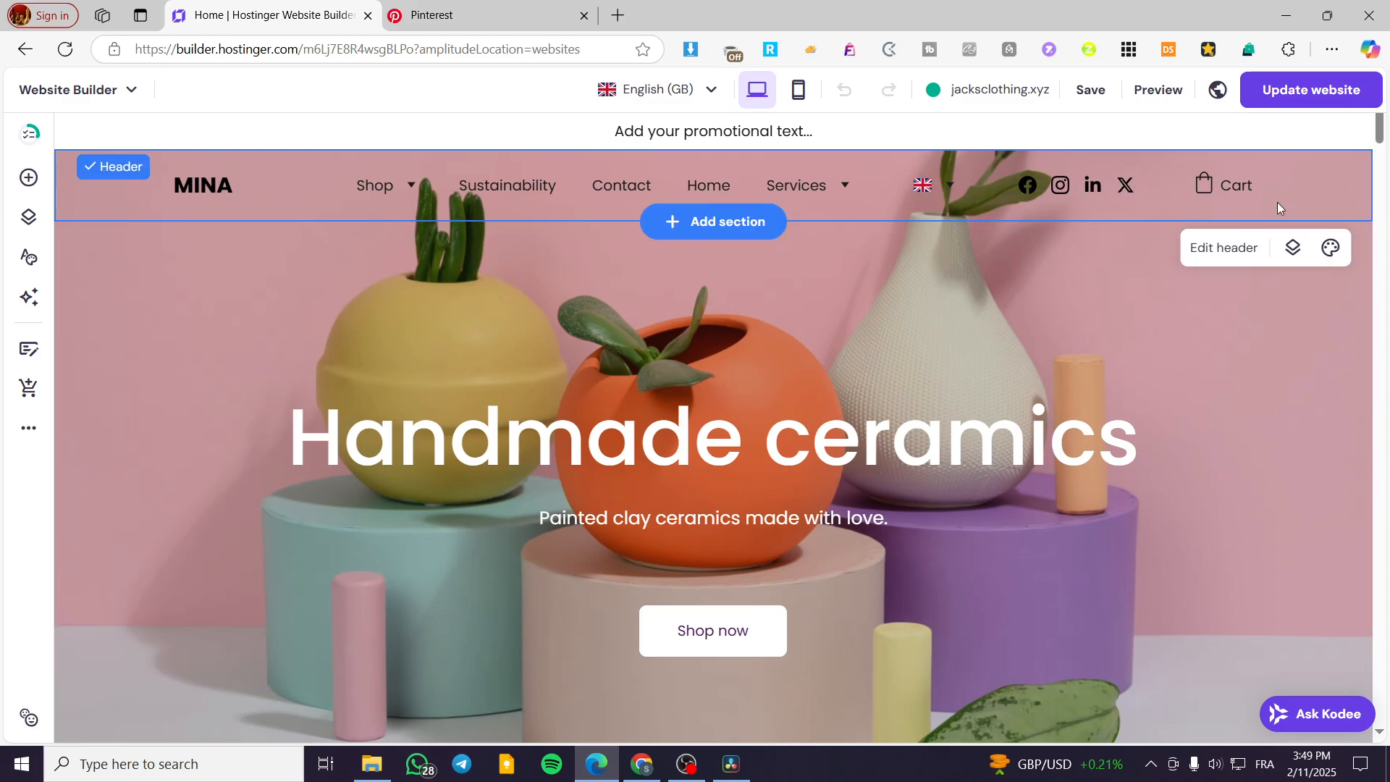
{"action": "left_click", "coordinate": [1230, 250]}
{"action": "left_click", "coordinate": [1153, 275]}
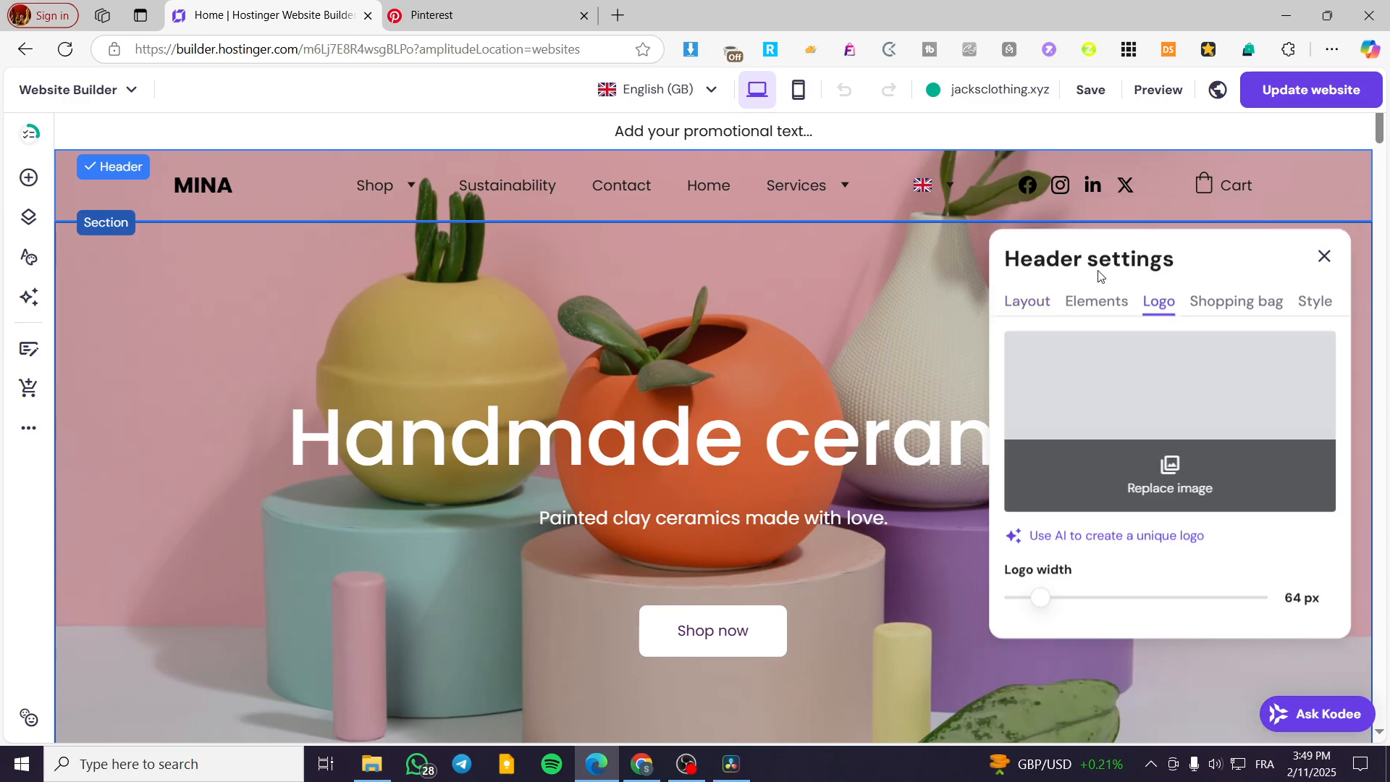
{"action": "left_click", "coordinate": [1104, 318]}
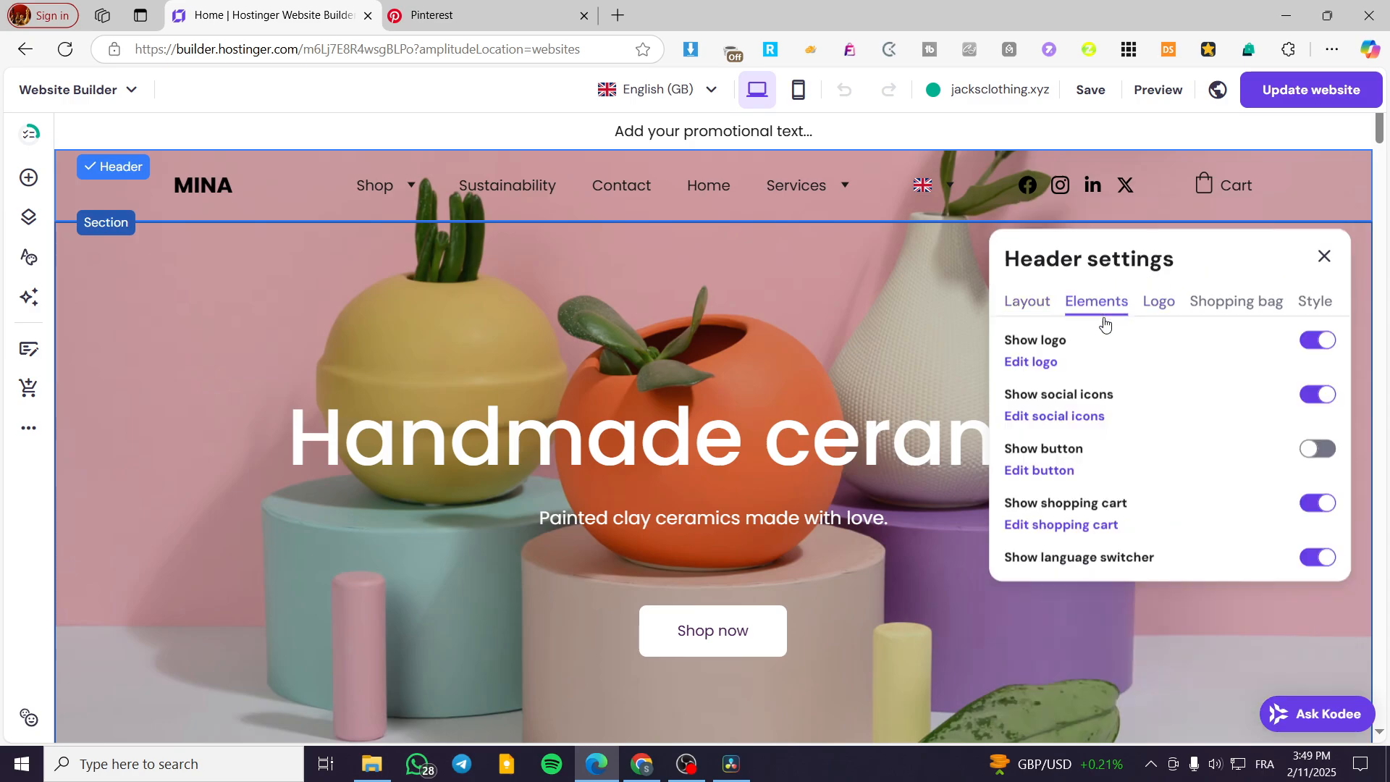
{"action": "left_click", "coordinate": [1062, 418]}
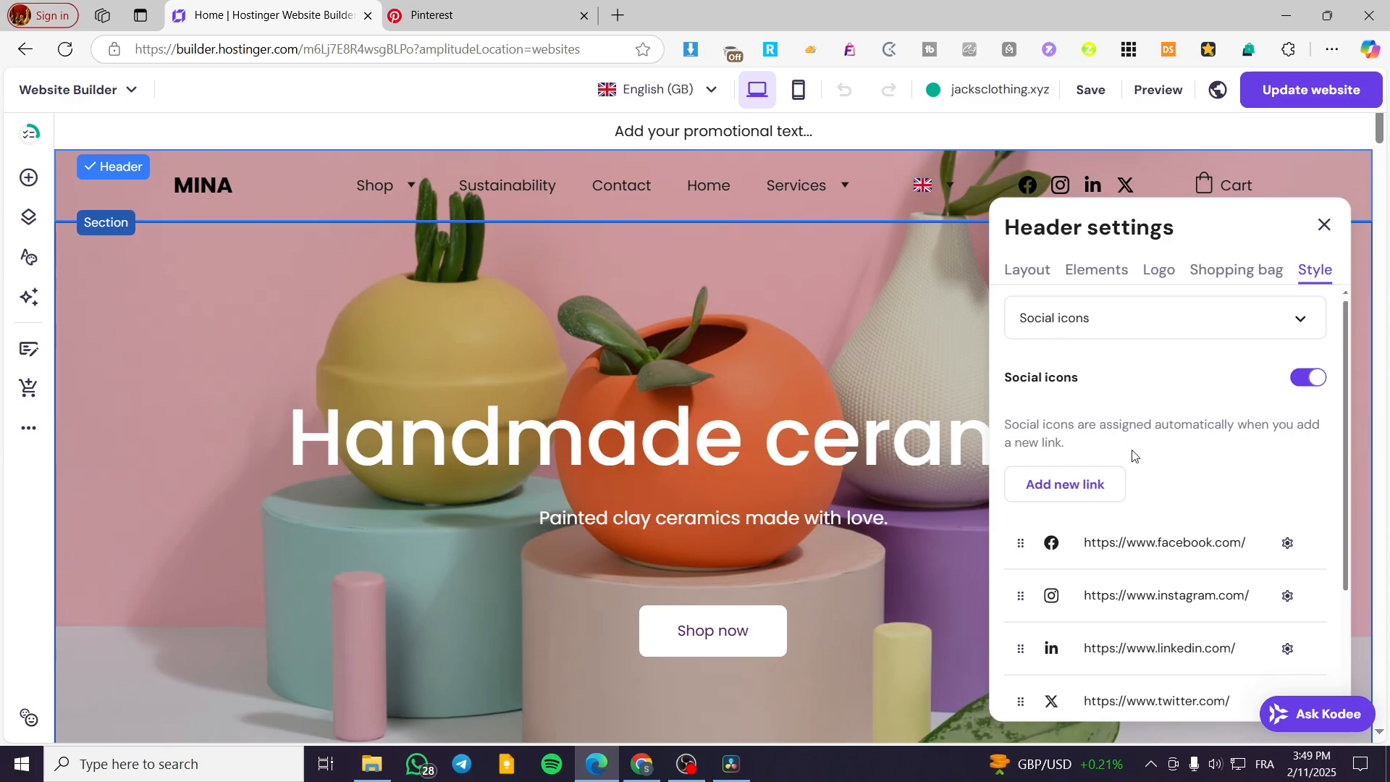
{"action": "scroll", "coordinate": [1130, 502], "scroll_direction": "down", "scroll_amount": 3}
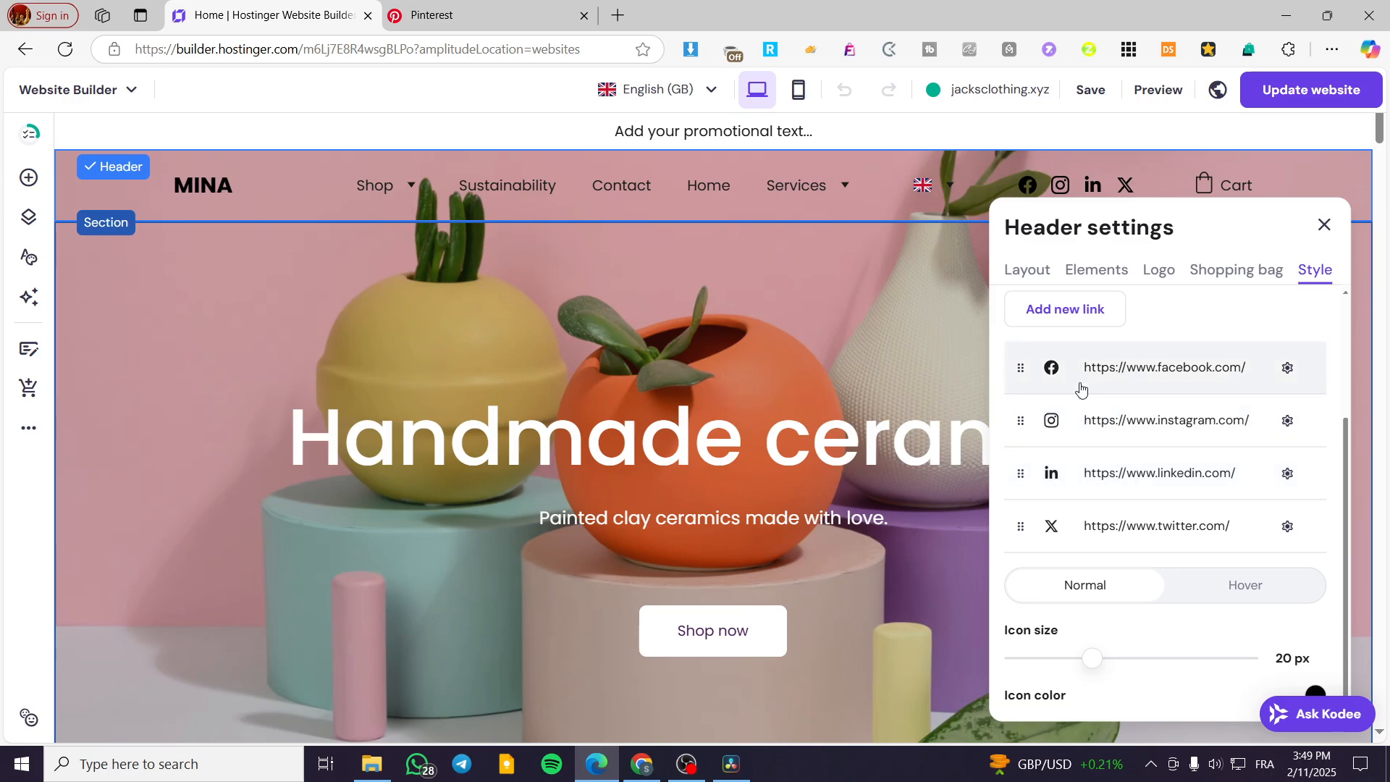
{"action": "scroll", "coordinate": [1113, 421], "scroll_direction": "up", "scroll_amount": 2}
{"action": "scroll", "coordinate": [1113, 421], "scroll_direction": "up", "scroll_amount": 1}
{"action": "left_click", "coordinate": [1095, 488]}
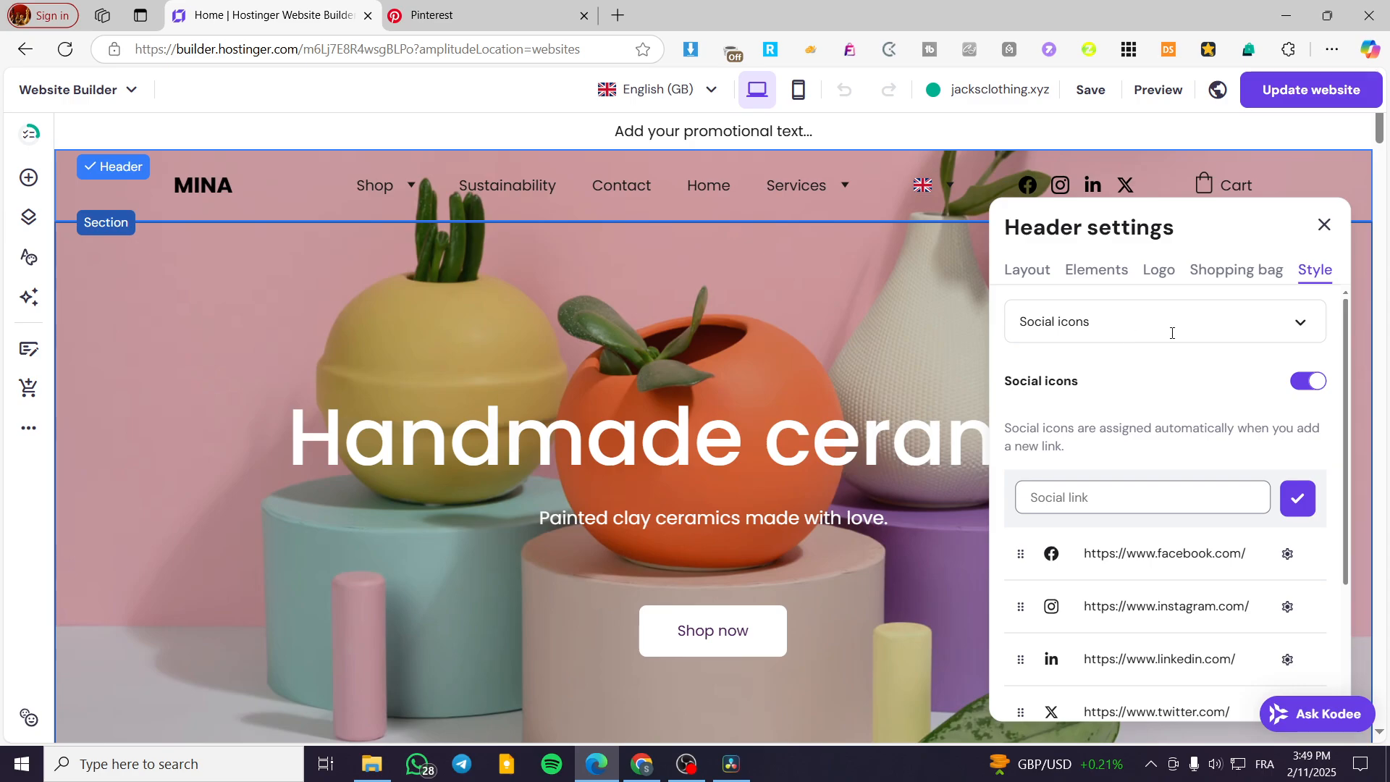
{"action": "left_click", "coordinate": [512, 5]}
{"action": "left_click", "coordinate": [391, 49]}
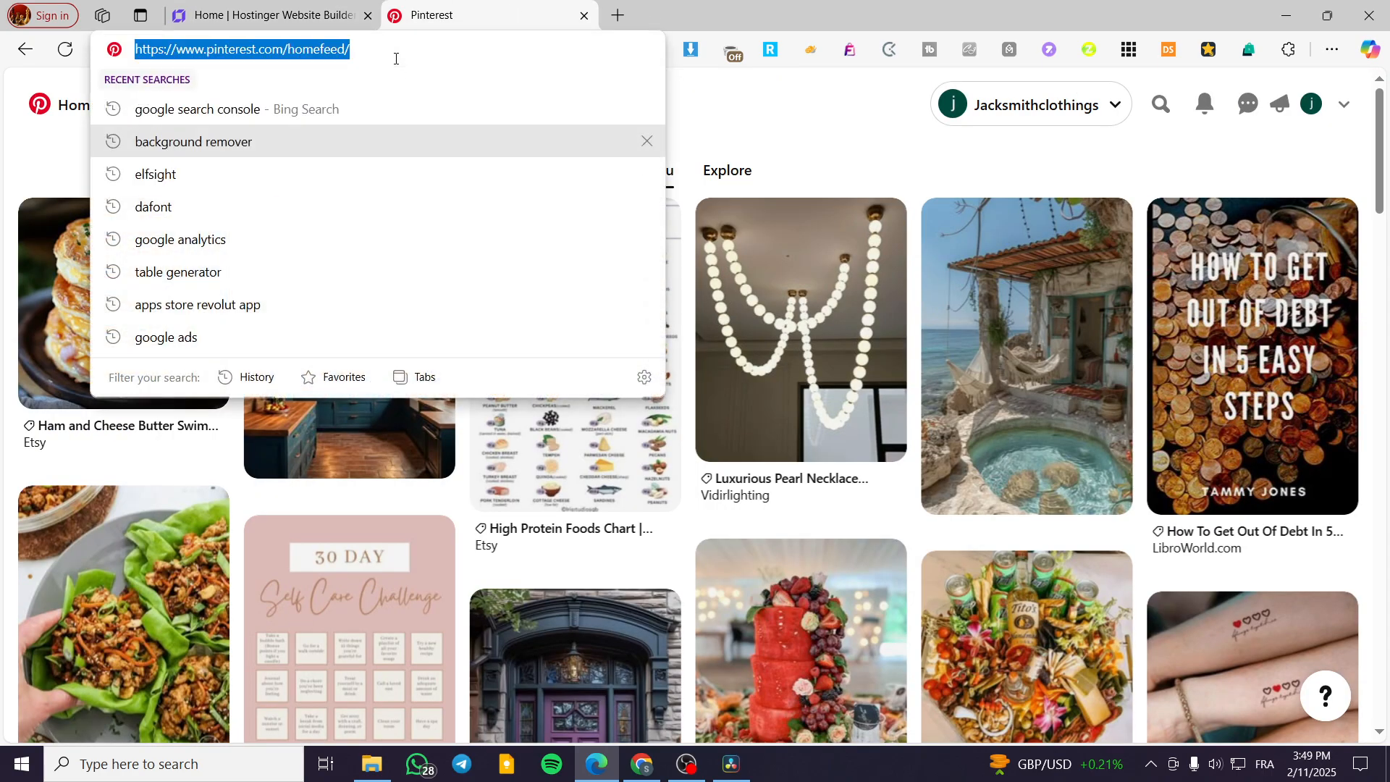
{"action": "left_click", "coordinate": [688, 101]}
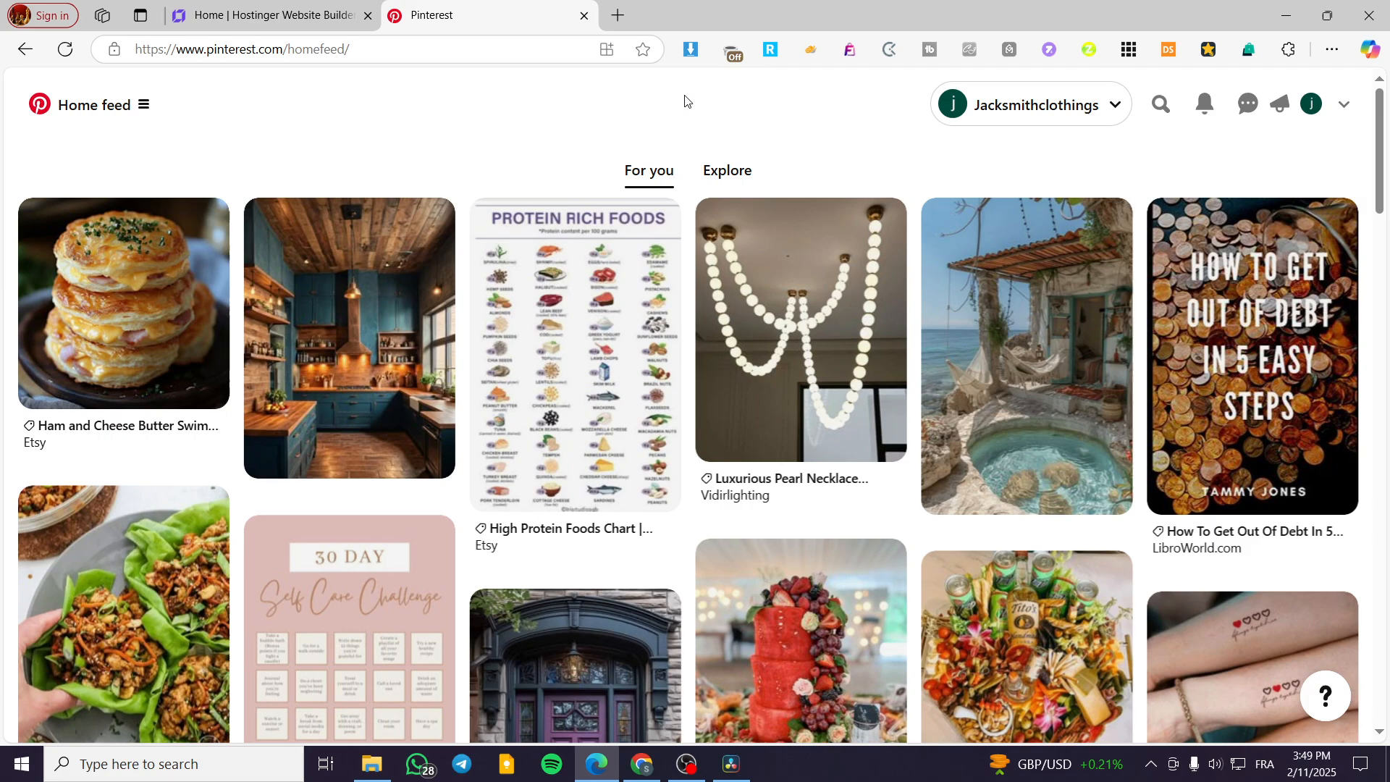
{"action": "left_click", "coordinate": [283, 14]}
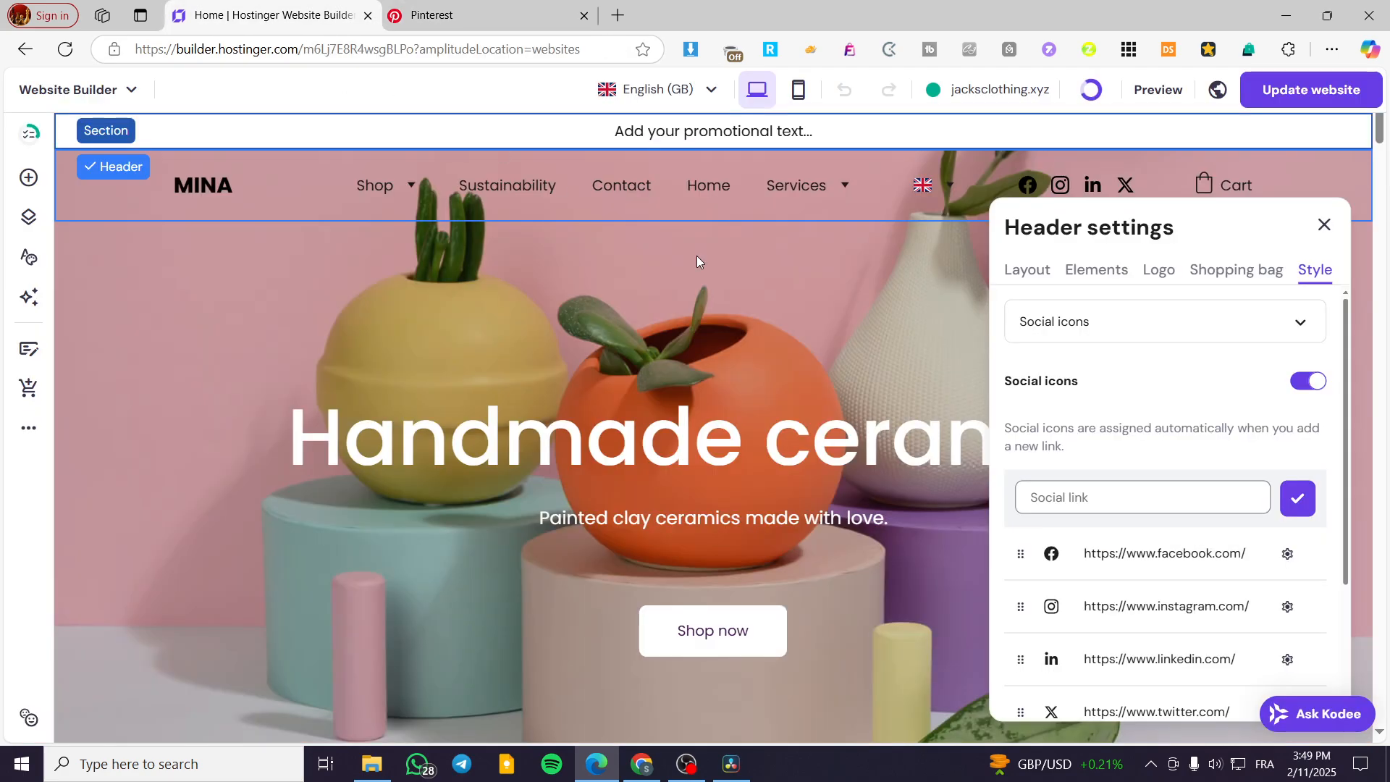
{"action": "left_click", "coordinate": [1127, 499]}
{"action": "key", "text": "ctrl+v"}
{"action": "left_click", "coordinate": [1295, 498]}
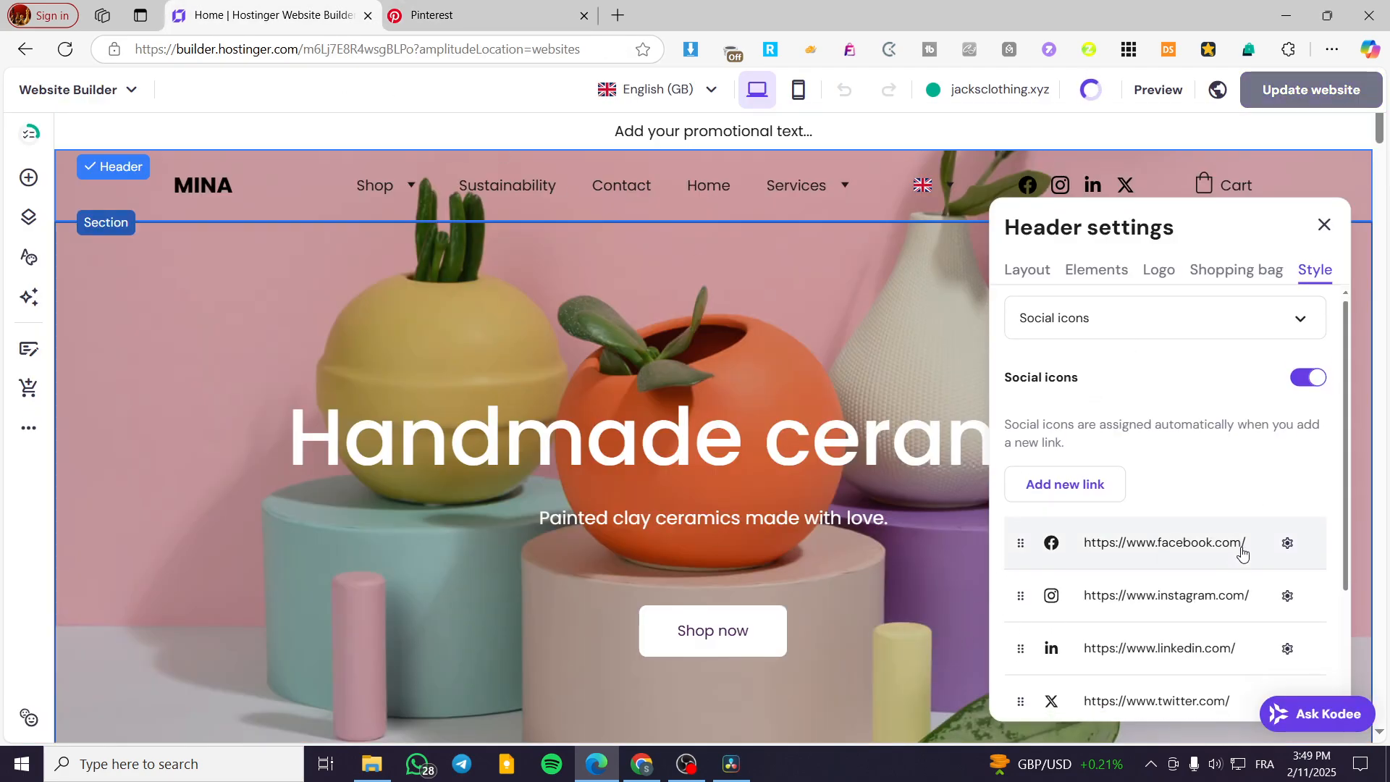
Step: Set the header's social icon size to 17 px
{"action": "scroll", "coordinate": [1231, 556], "scroll_direction": "down", "scroll_amount": 3}
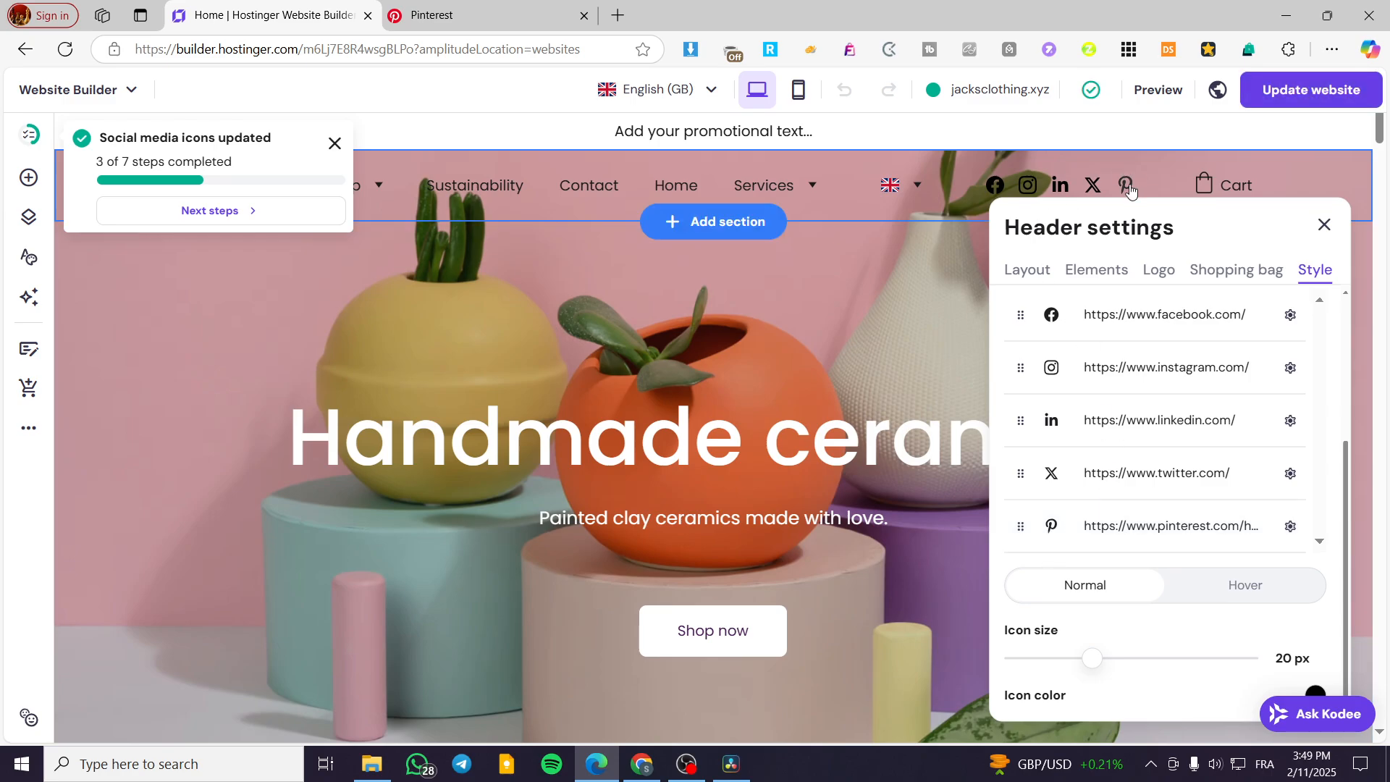
{"action": "scroll", "coordinate": [1100, 529], "scroll_direction": "down", "scroll_amount": 3}
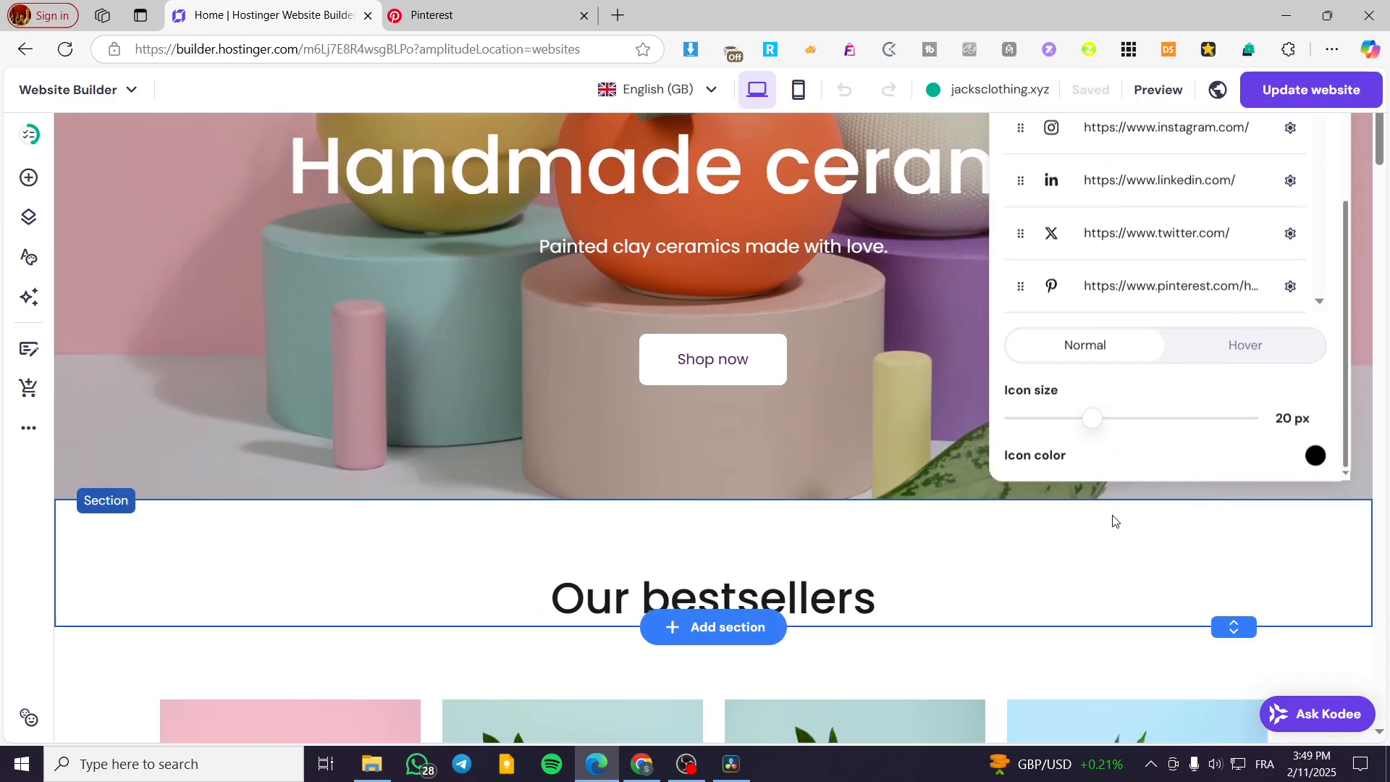
{"action": "scroll", "coordinate": [1112, 506], "scroll_direction": "up", "scroll_amount": 3}
{"action": "scroll", "coordinate": [1121, 367], "scroll_direction": "down", "scroll_amount": 2}
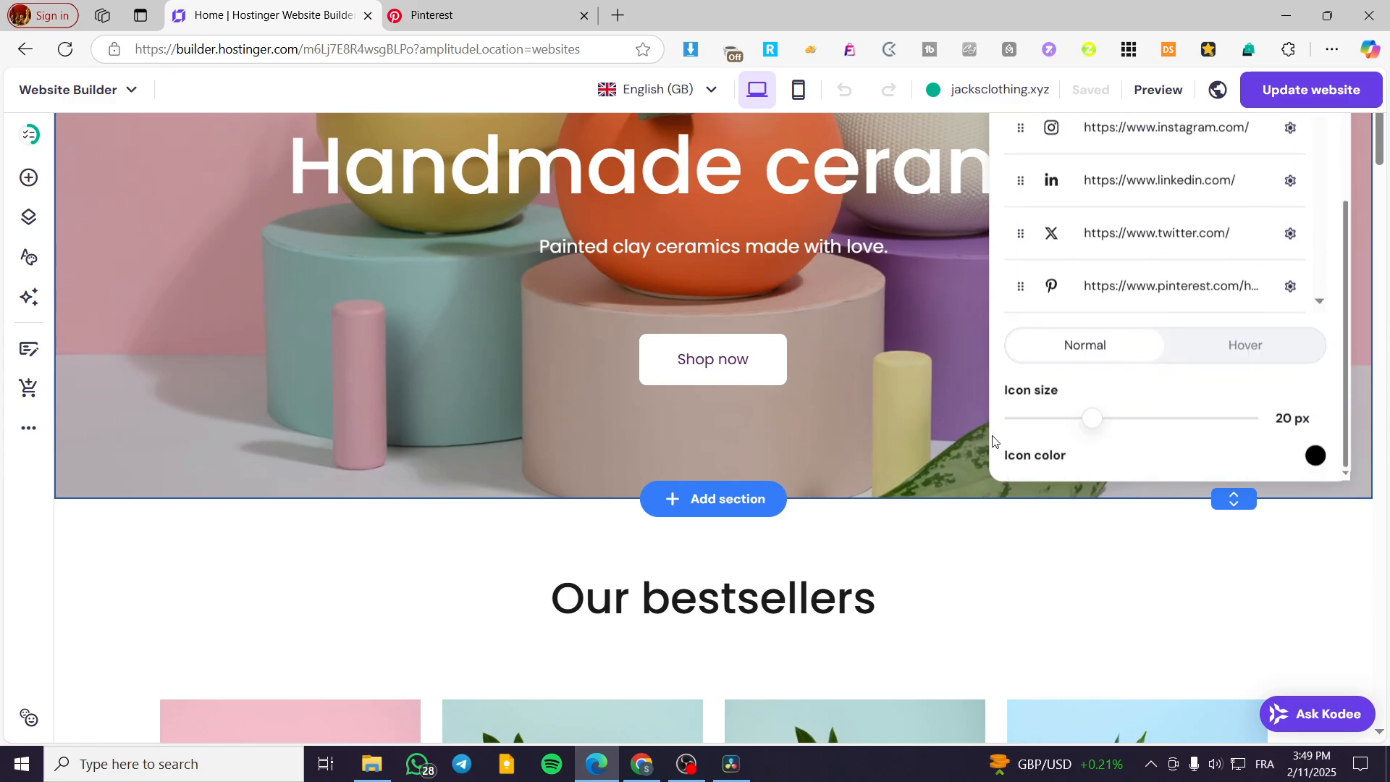
{"action": "scroll", "coordinate": [1062, 434], "scroll_direction": "up", "scroll_amount": 3}
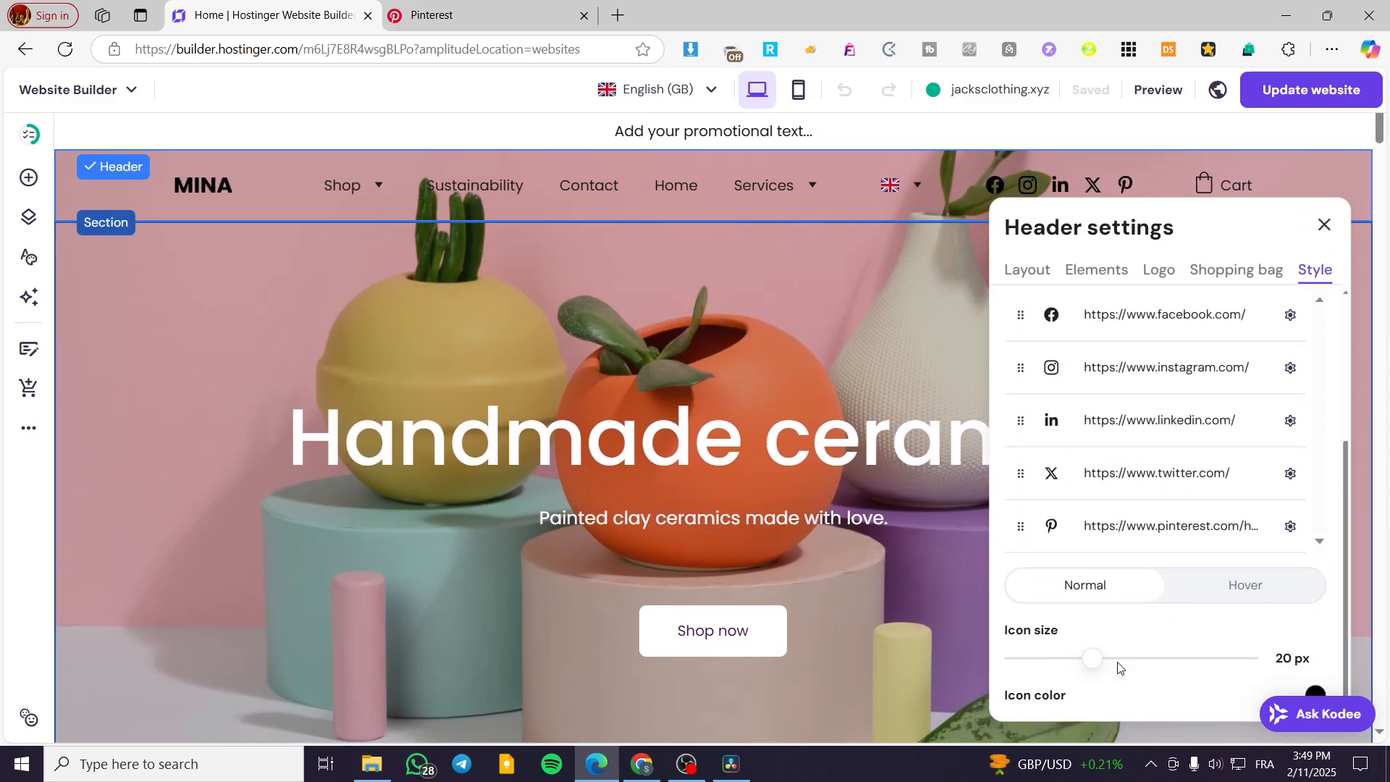
{"action": "scroll", "coordinate": [1151, 659], "scroll_direction": "down", "scroll_amount": 1}
{"action": "scroll", "coordinate": [1144, 579], "scroll_direction": "up", "scroll_amount": 3}
{"action": "scroll", "coordinate": [1077, 496], "scroll_direction": "down", "scroll_amount": 2}
{"action": "left_click_drag", "start_coordinate": [1100, 657], "coordinate": [1069, 658]}
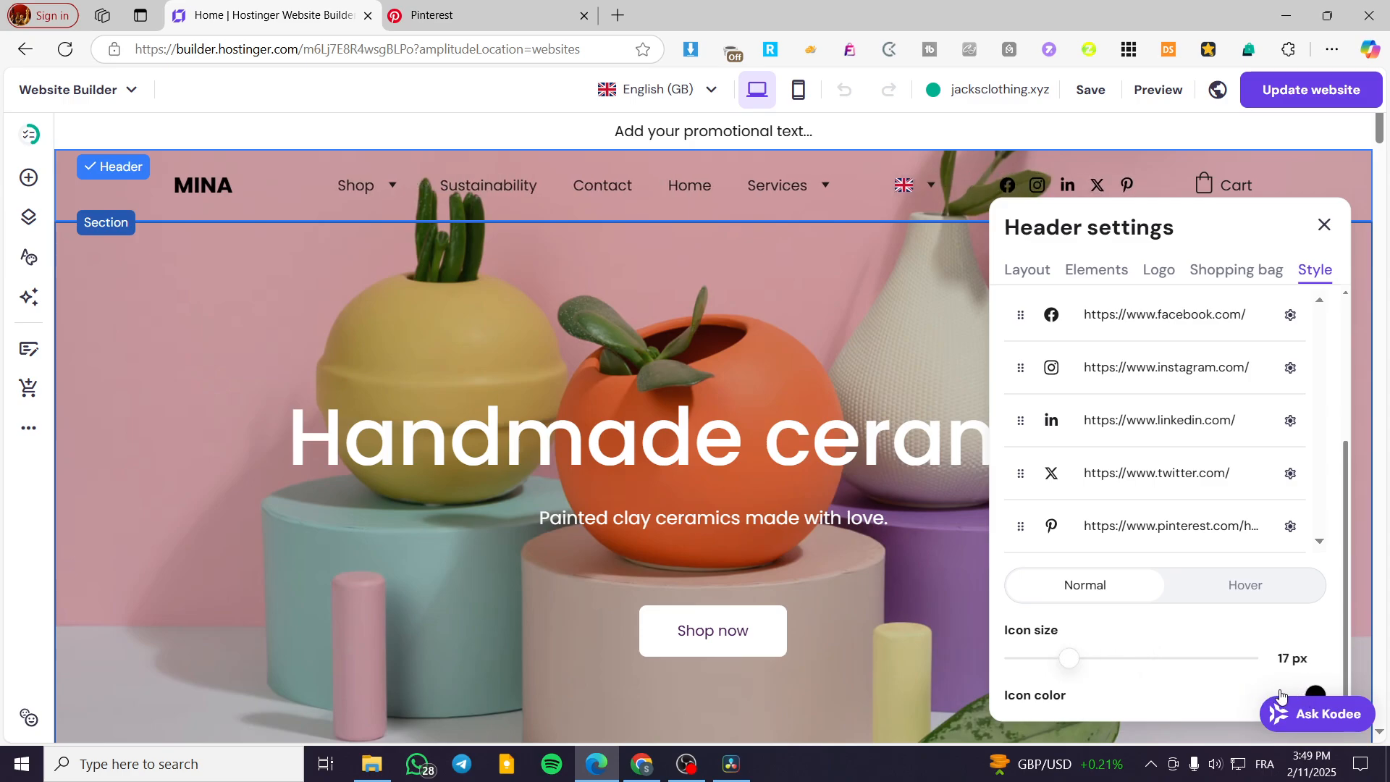
Step: Try the alternative header layouts, return to the first layout, and close the header settings
{"action": "left_click", "coordinate": [1035, 273]}
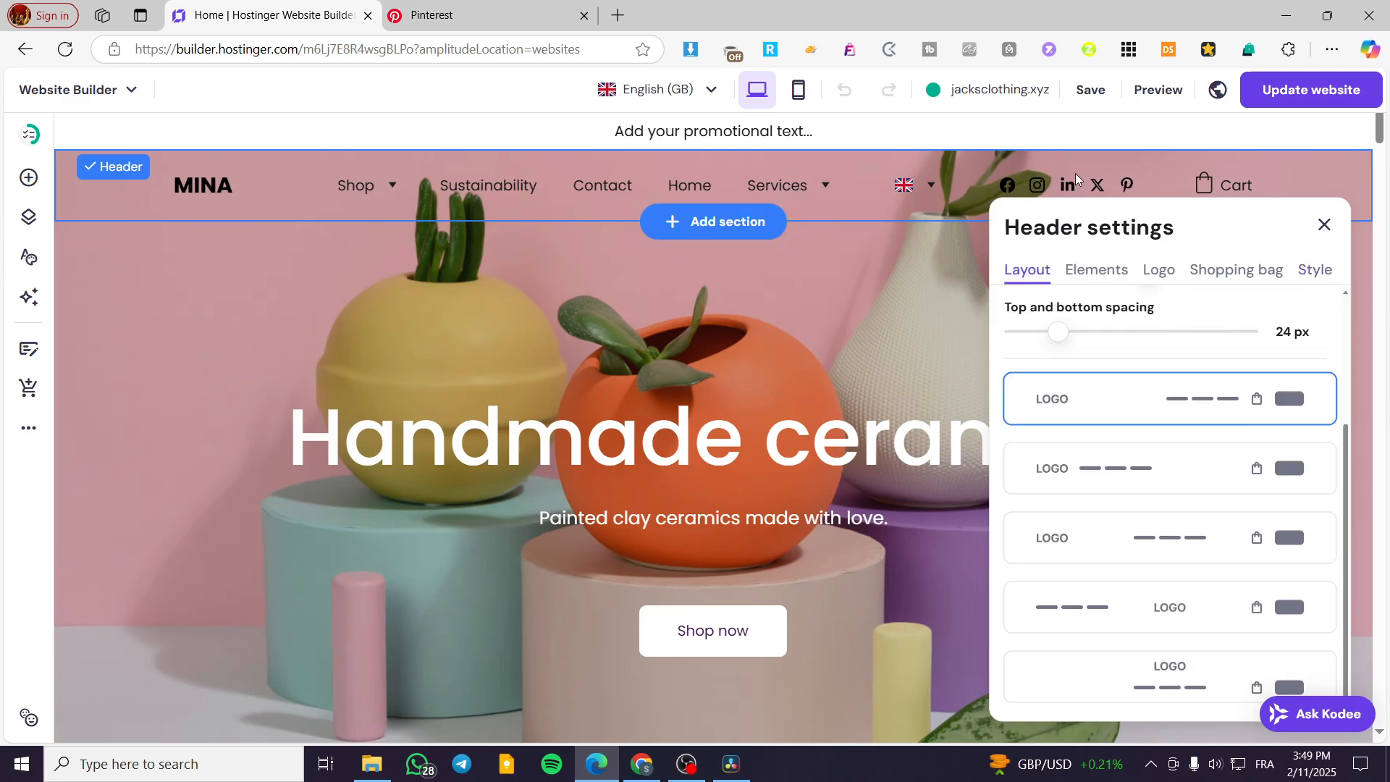
{"action": "left_click", "coordinate": [1223, 489]}
{"action": "left_click", "coordinate": [1168, 555]}
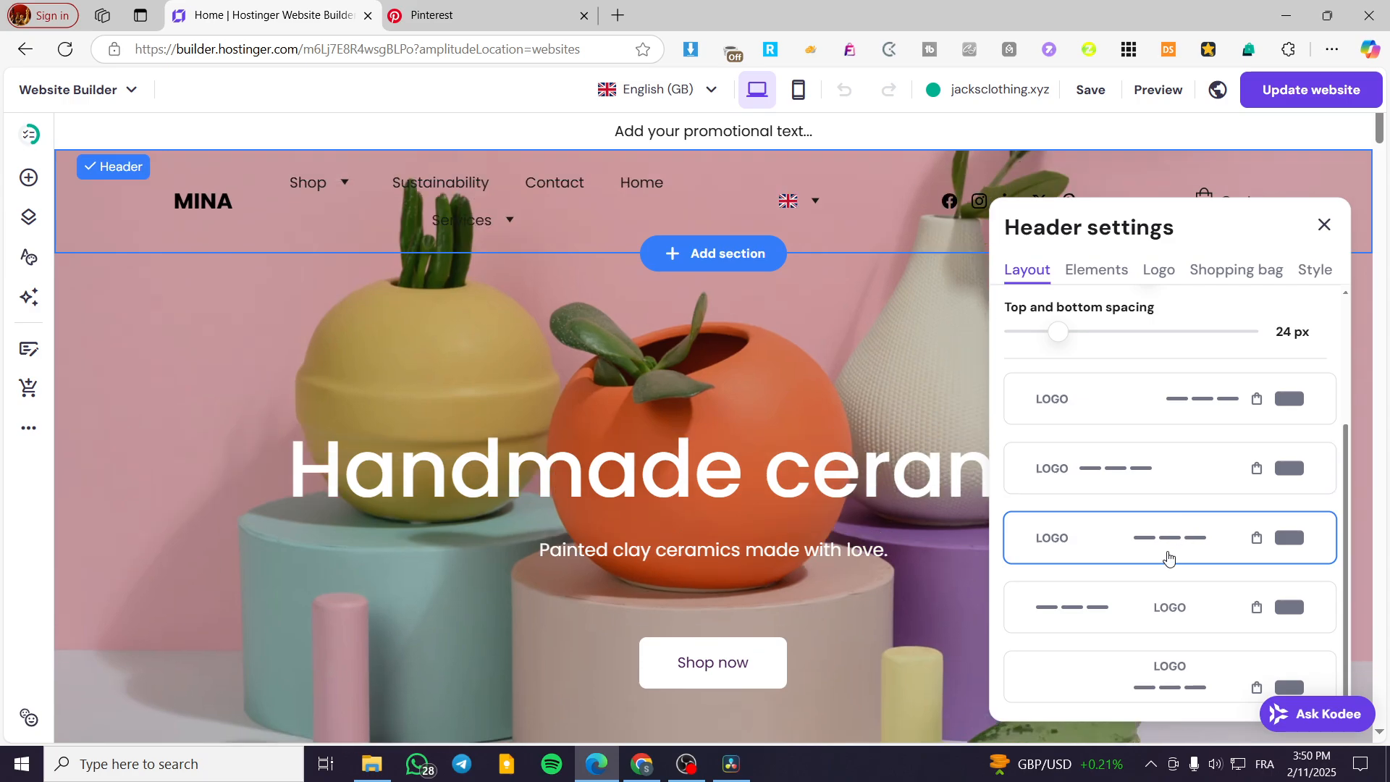
{"action": "left_click", "coordinate": [1133, 611]}
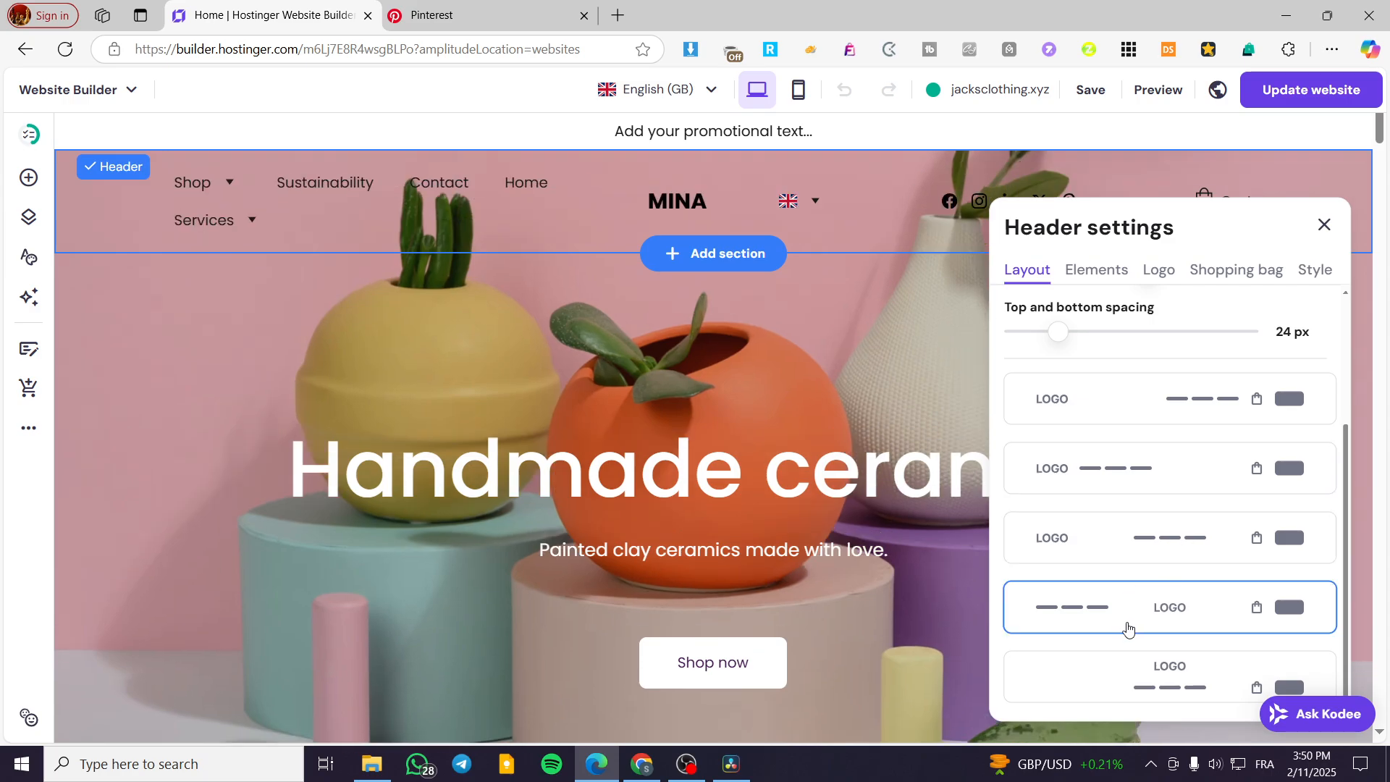
{"action": "left_click", "coordinate": [1148, 665]}
{"action": "left_click", "coordinate": [1185, 391]}
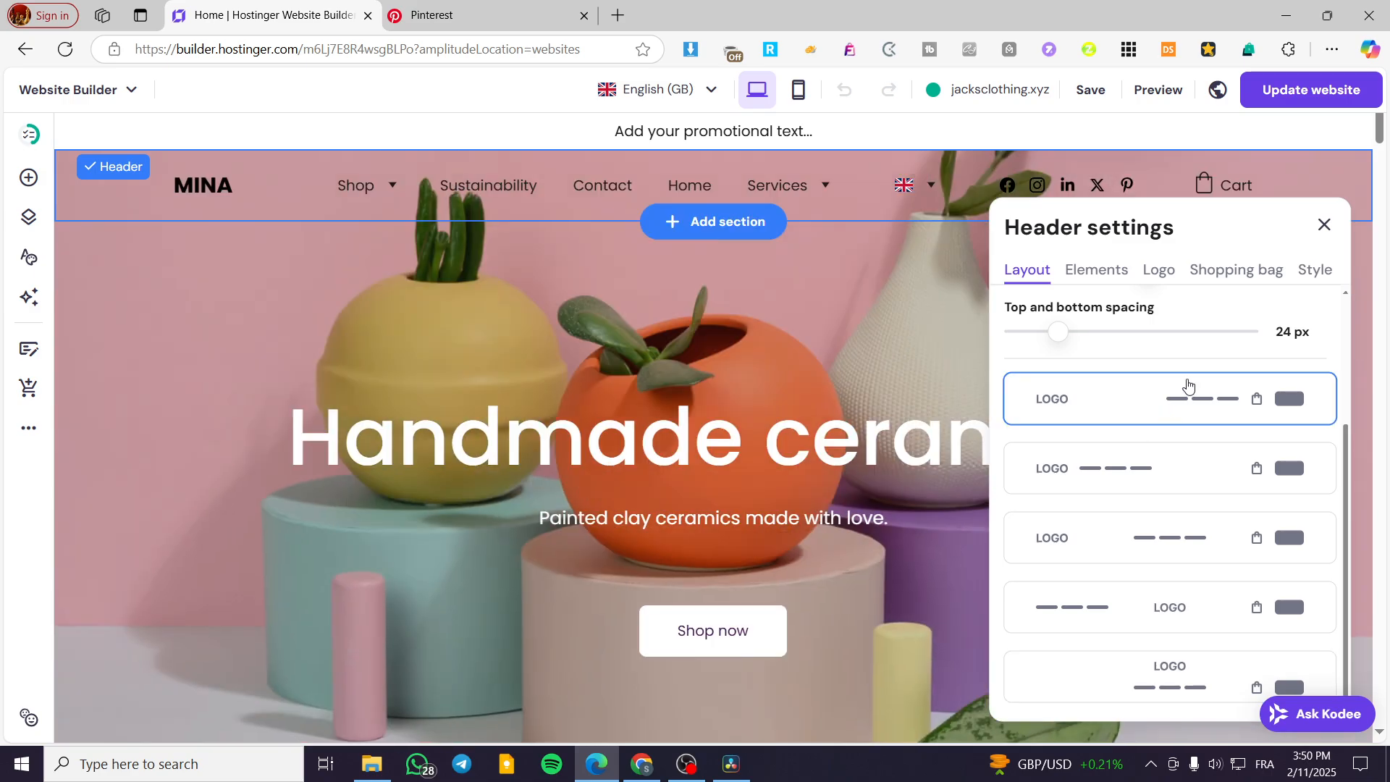
{"action": "left_click", "coordinate": [1318, 227]}
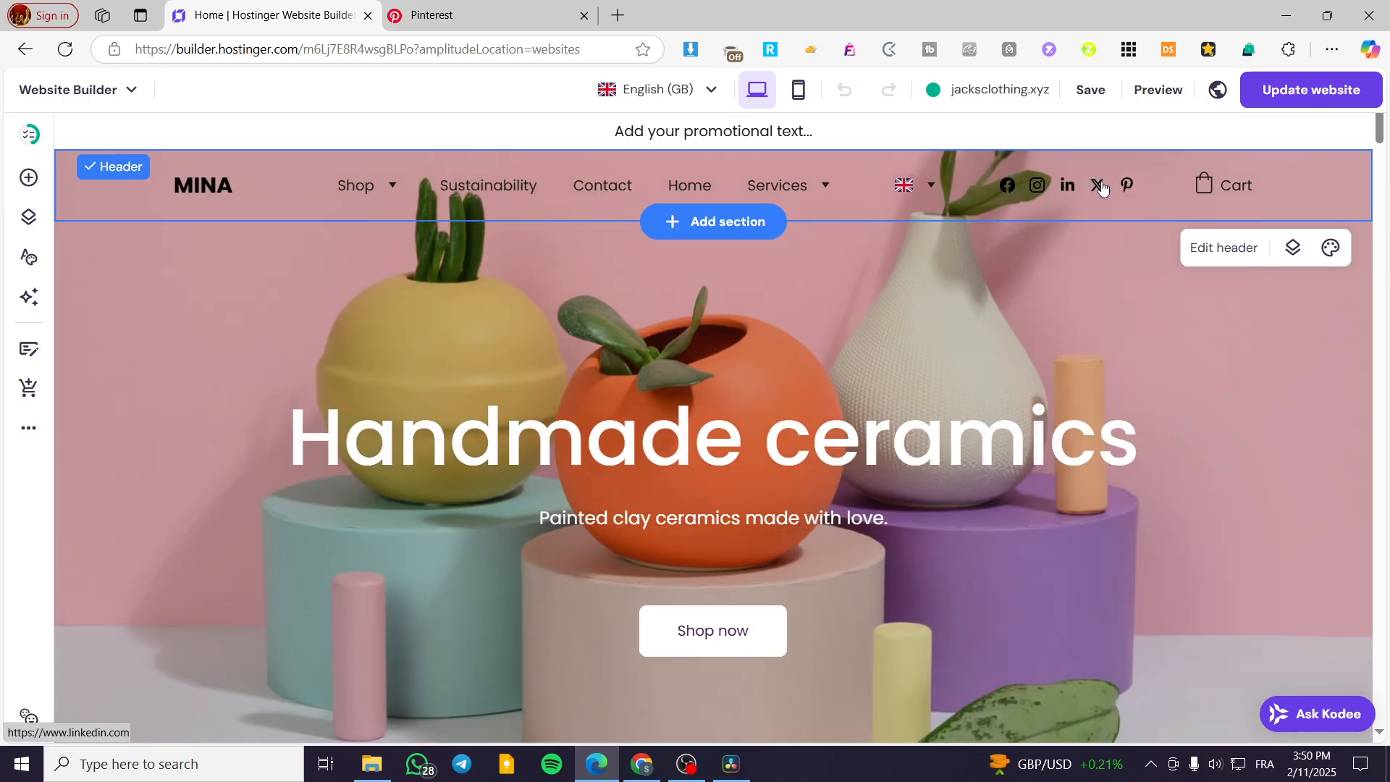
Step: Open the header's social icons settings and start editing the existing Pinterest link
{"action": "left_click", "coordinate": [1235, 250]}
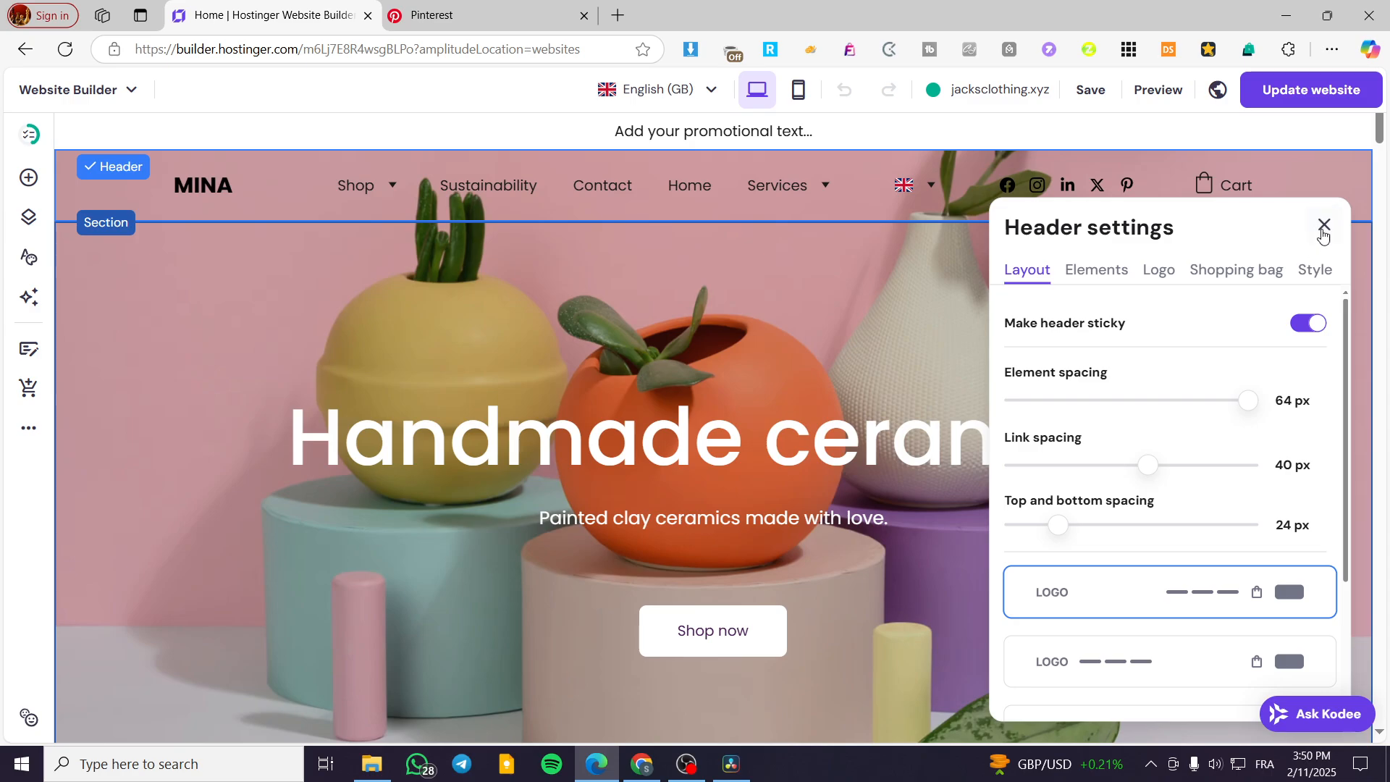
{"action": "left_click", "coordinate": [1120, 282]}
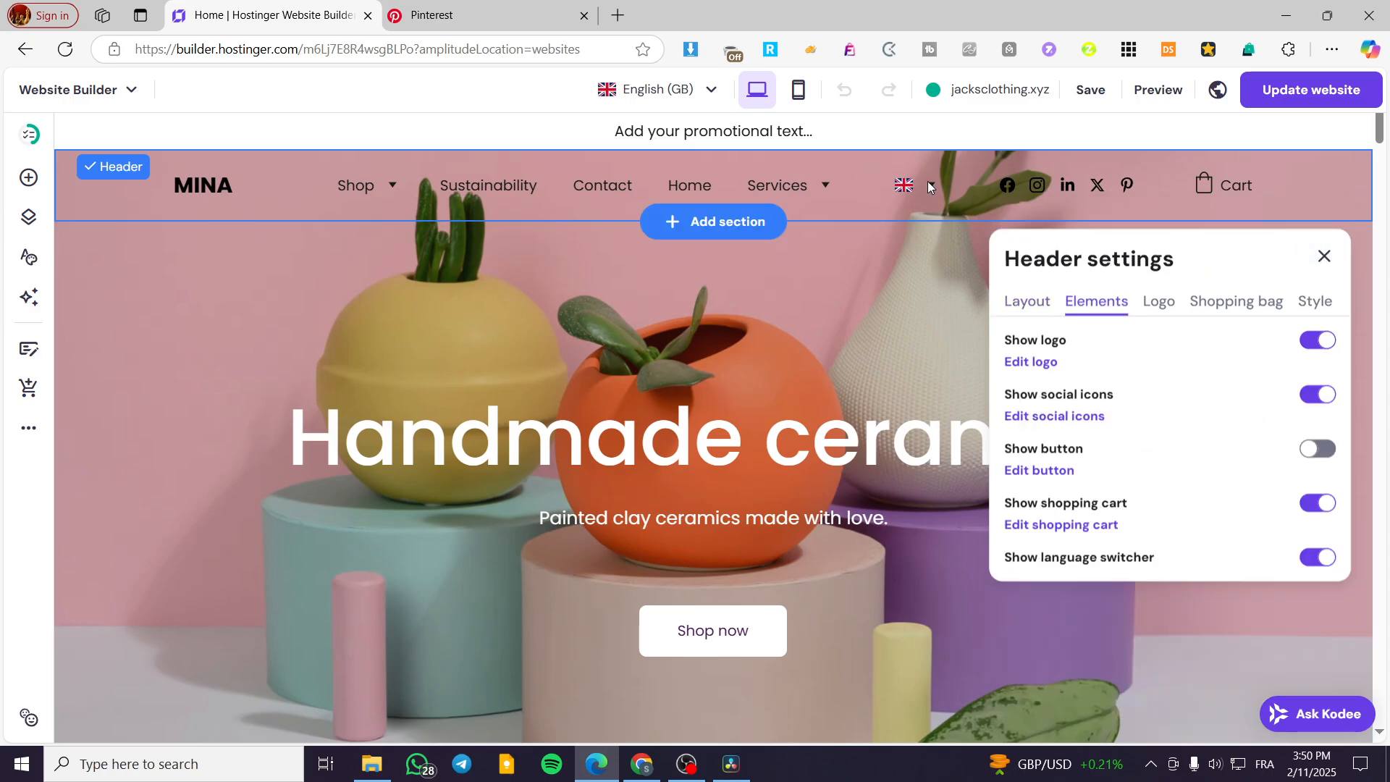
{"action": "left_click", "coordinate": [1080, 415]}
{"action": "scroll", "coordinate": [1183, 580], "scroll_direction": "down", "scroll_amount": 2}
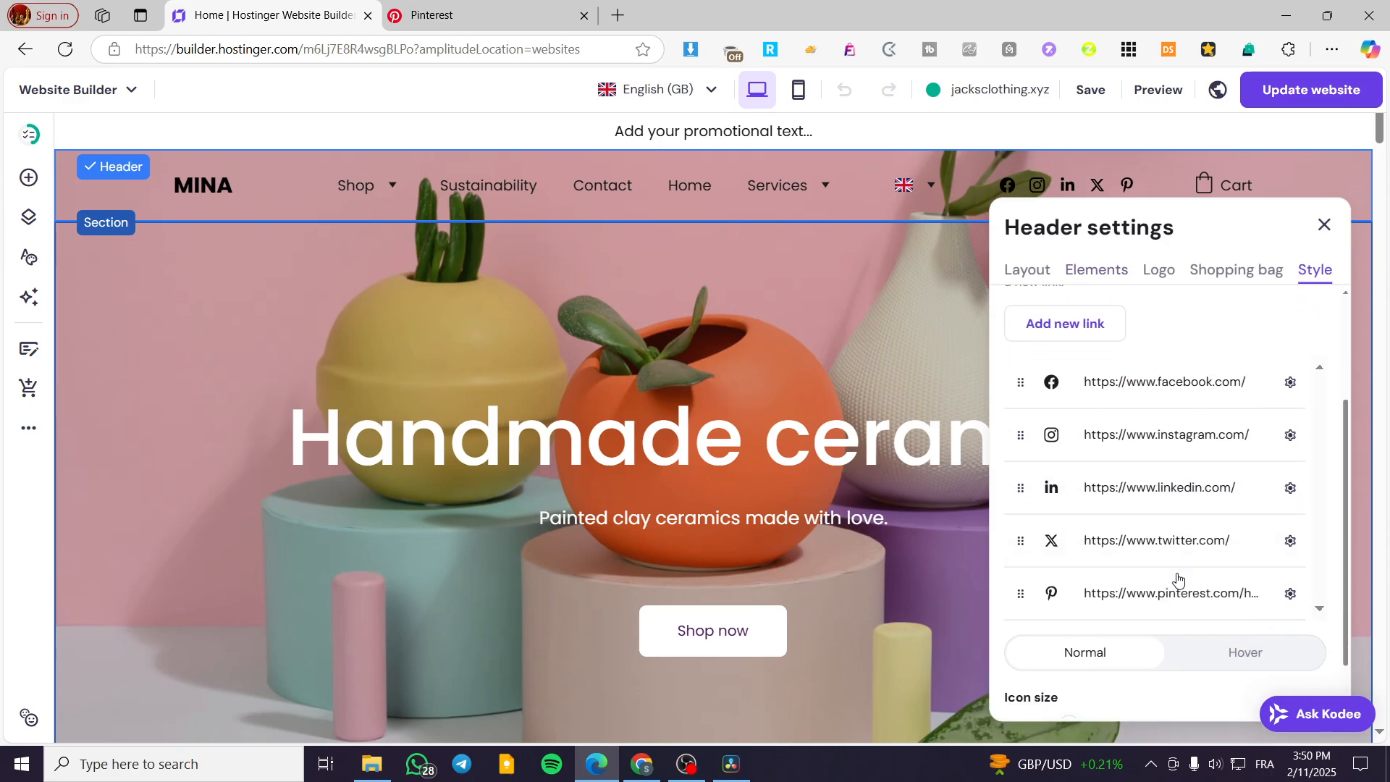
{"action": "left_click", "coordinate": [1177, 577]}
{"action": "left_click", "coordinate": [1271, 577]}
{"action": "left_click", "coordinate": [1290, 577]}
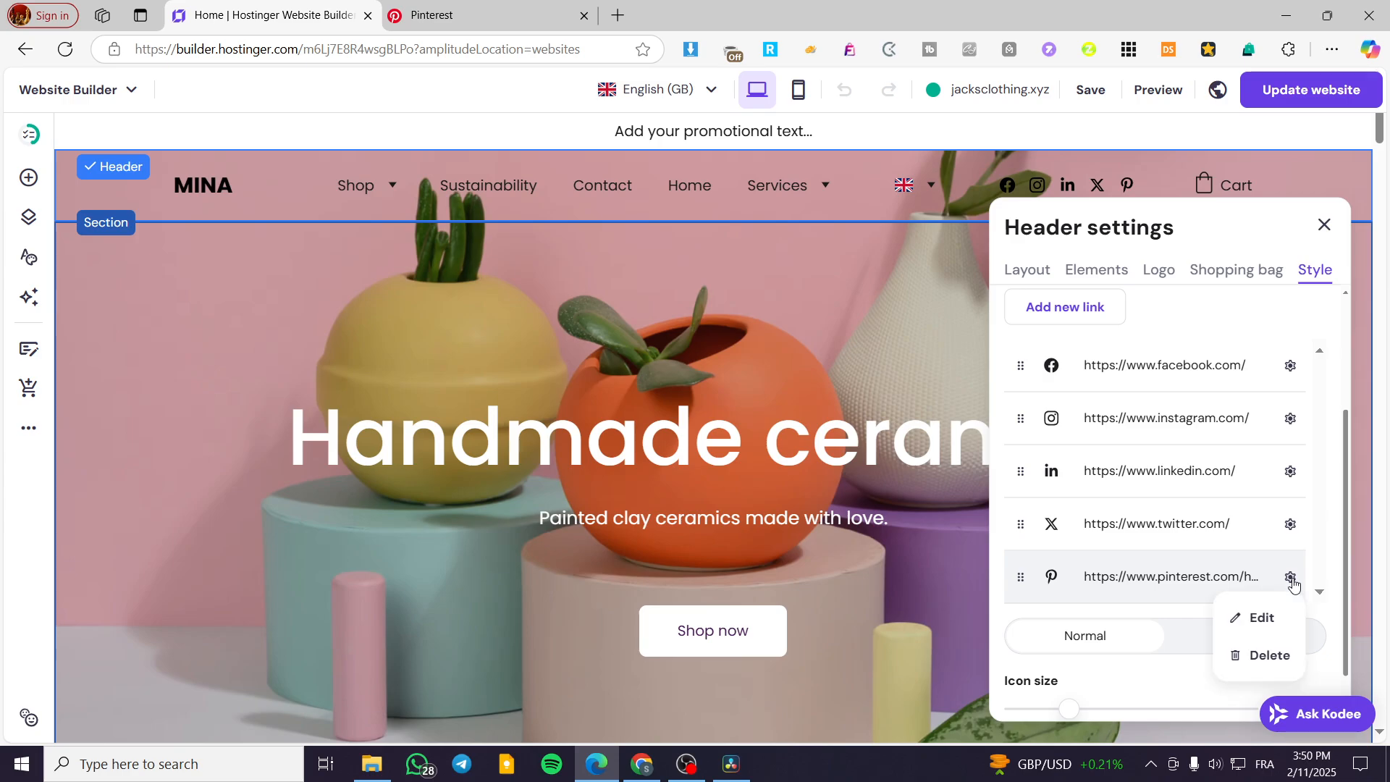
{"action": "left_click", "coordinate": [1262, 617]}
Step: Switch to Pinterest, open the clothing business's own profile from its list of profiles, and copy the profile page's address
{"action": "left_click", "coordinate": [474, 11]}
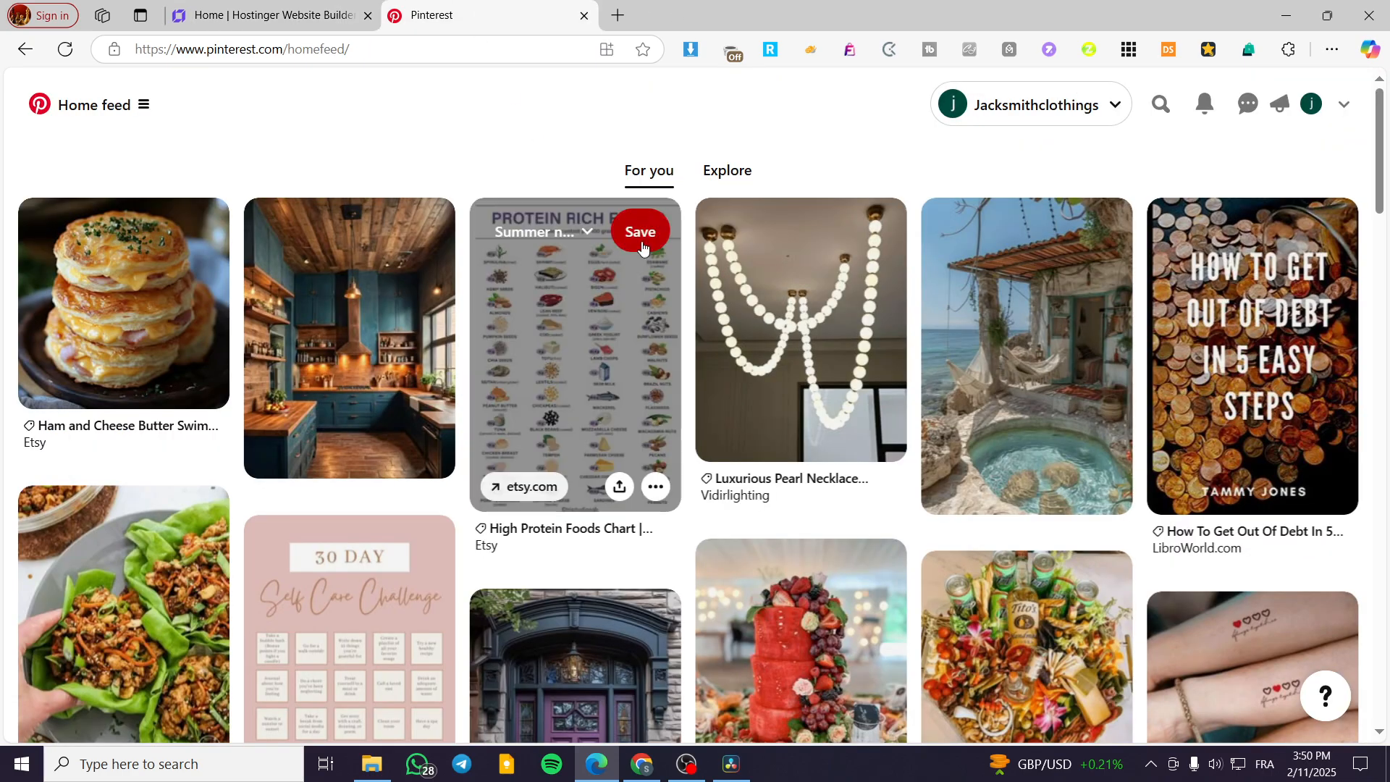
{"action": "left_click", "coordinate": [1072, 108]}
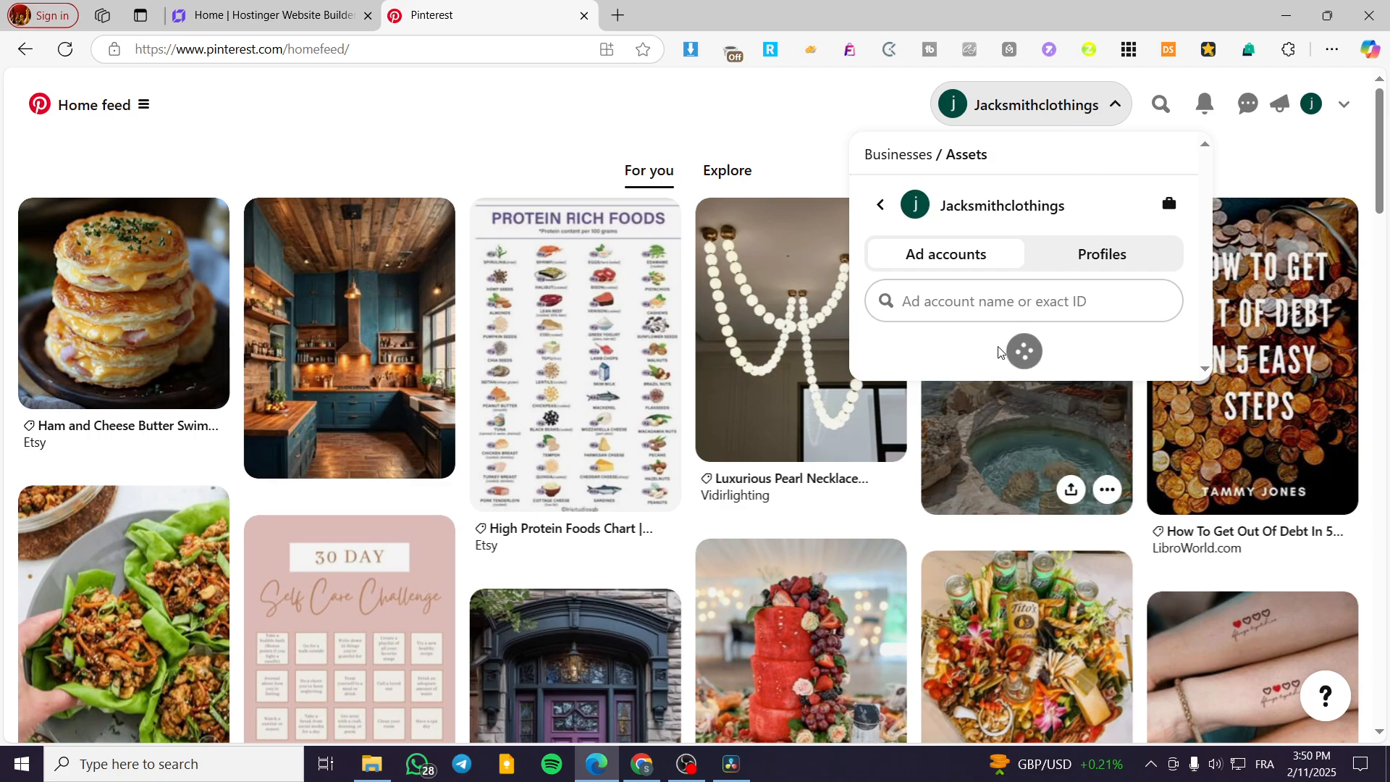
{"action": "left_click", "coordinate": [1085, 257]}
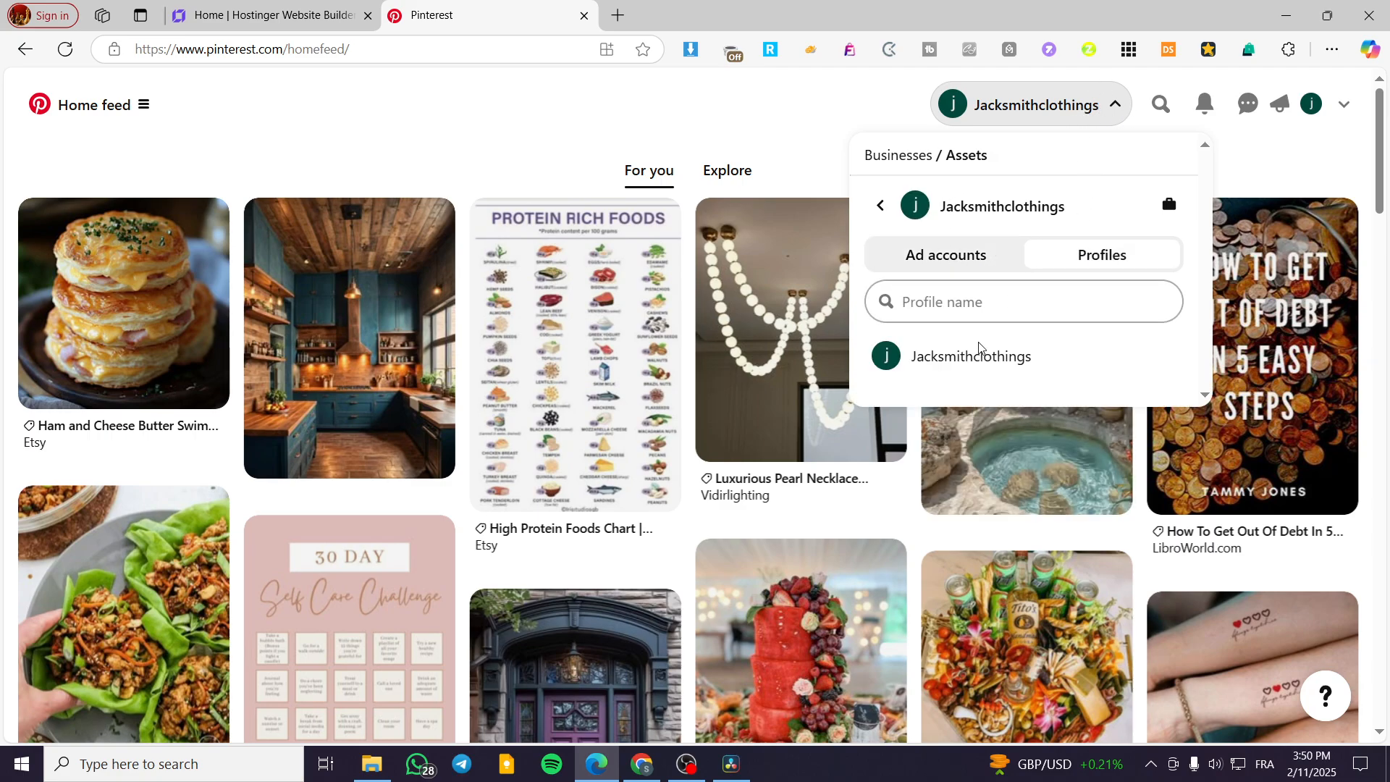
{"action": "left_click", "coordinate": [970, 362]}
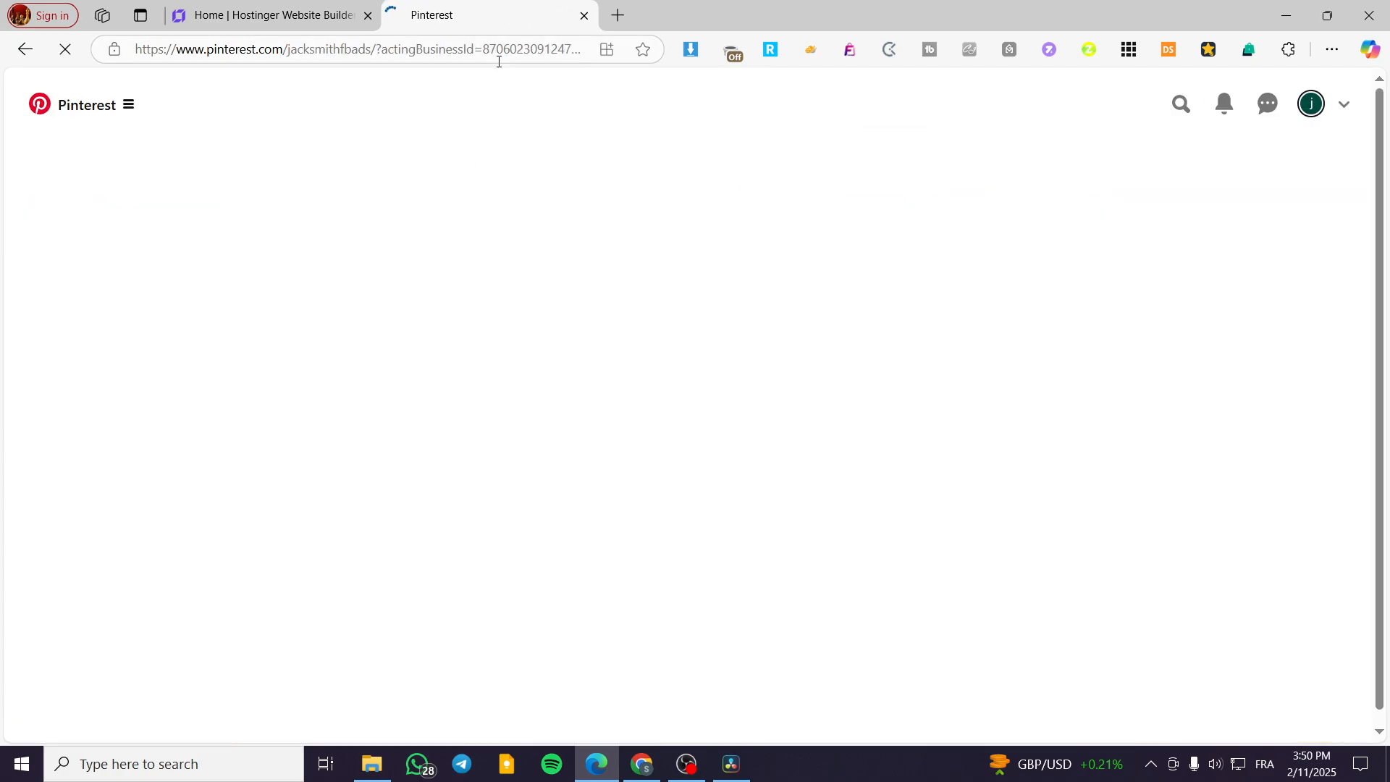
{"action": "left_click", "coordinate": [498, 58]}
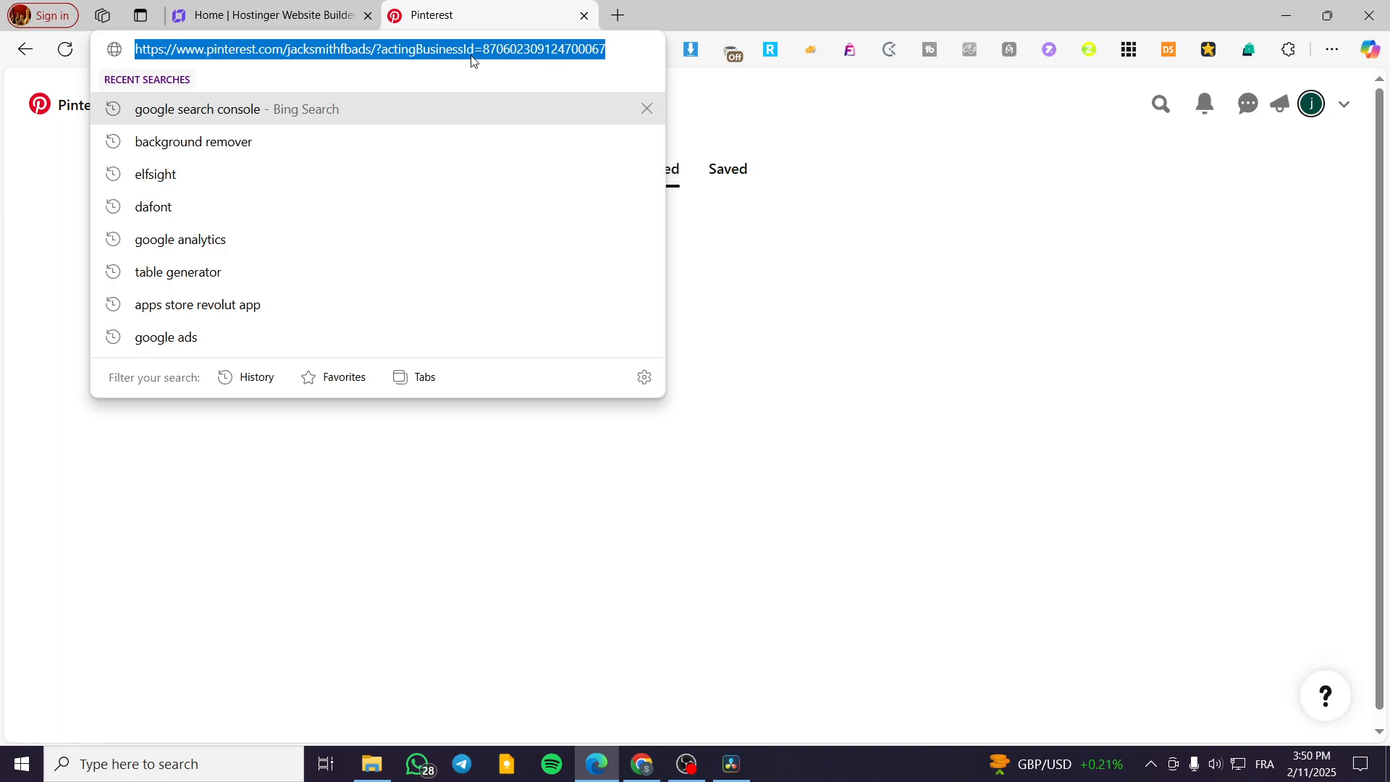
{"action": "left_click", "coordinate": [922, 269]}
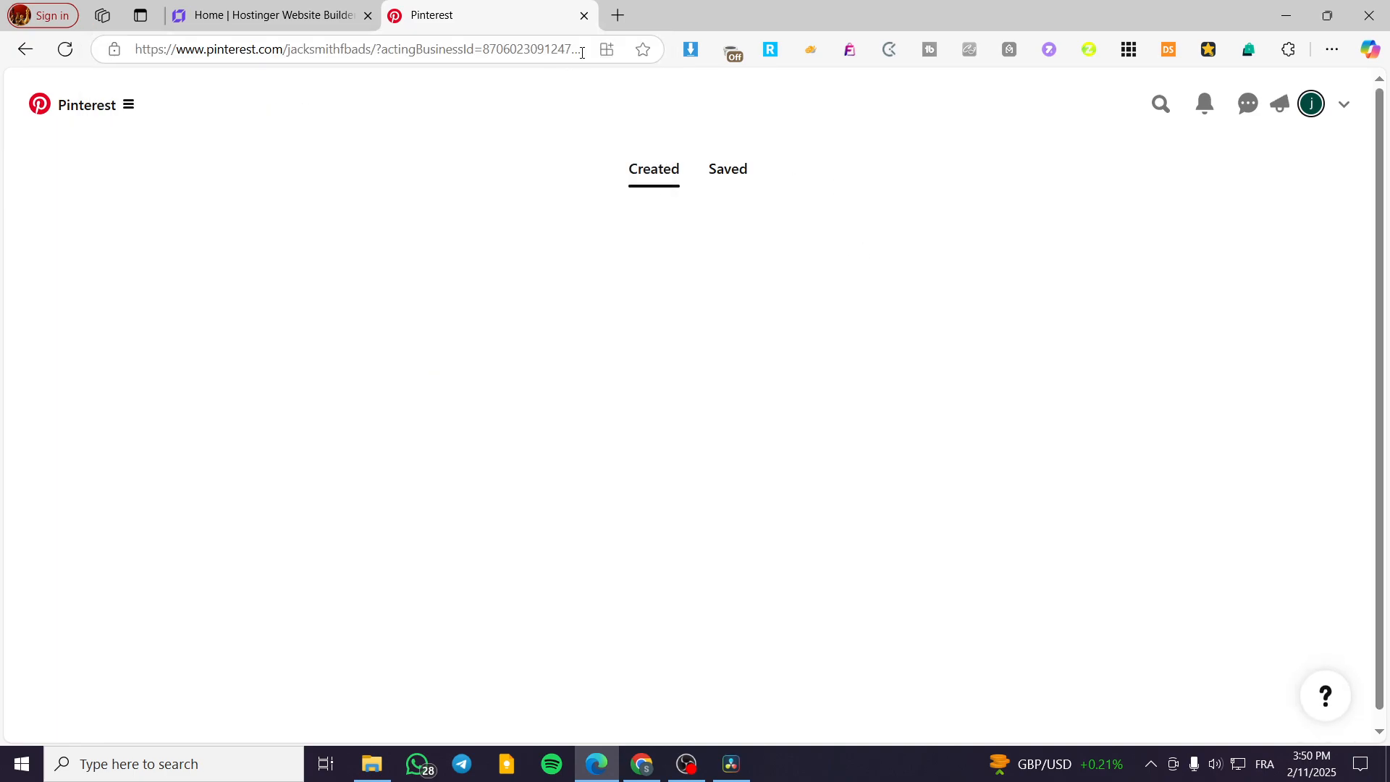
Step: Back in the Hostinger website builder, replace the header's Pinterest link with the copied profile address and save the website
{"action": "left_click", "coordinate": [268, 16]}
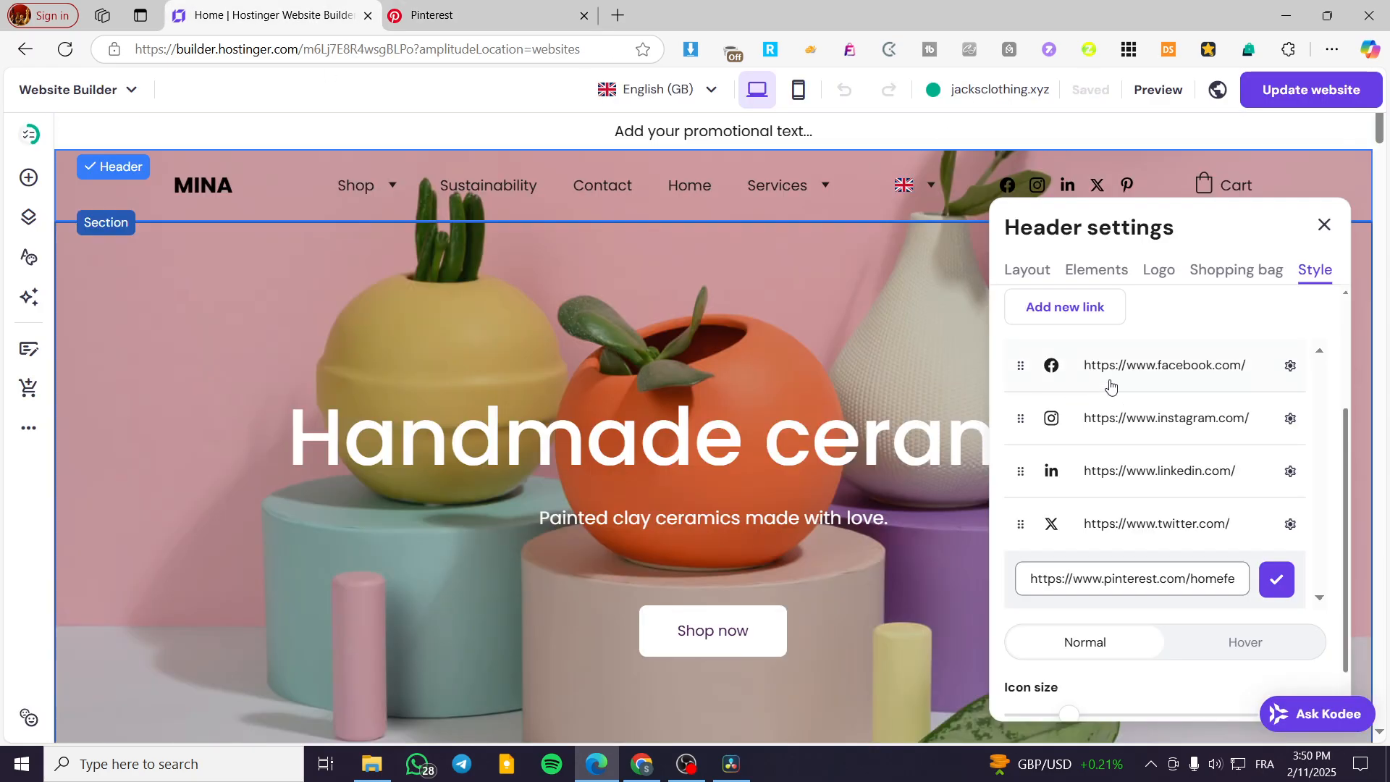
{"action": "triple_click", "coordinate": [1225, 577]}
{"action": "key", "text": "ctrl+v"}
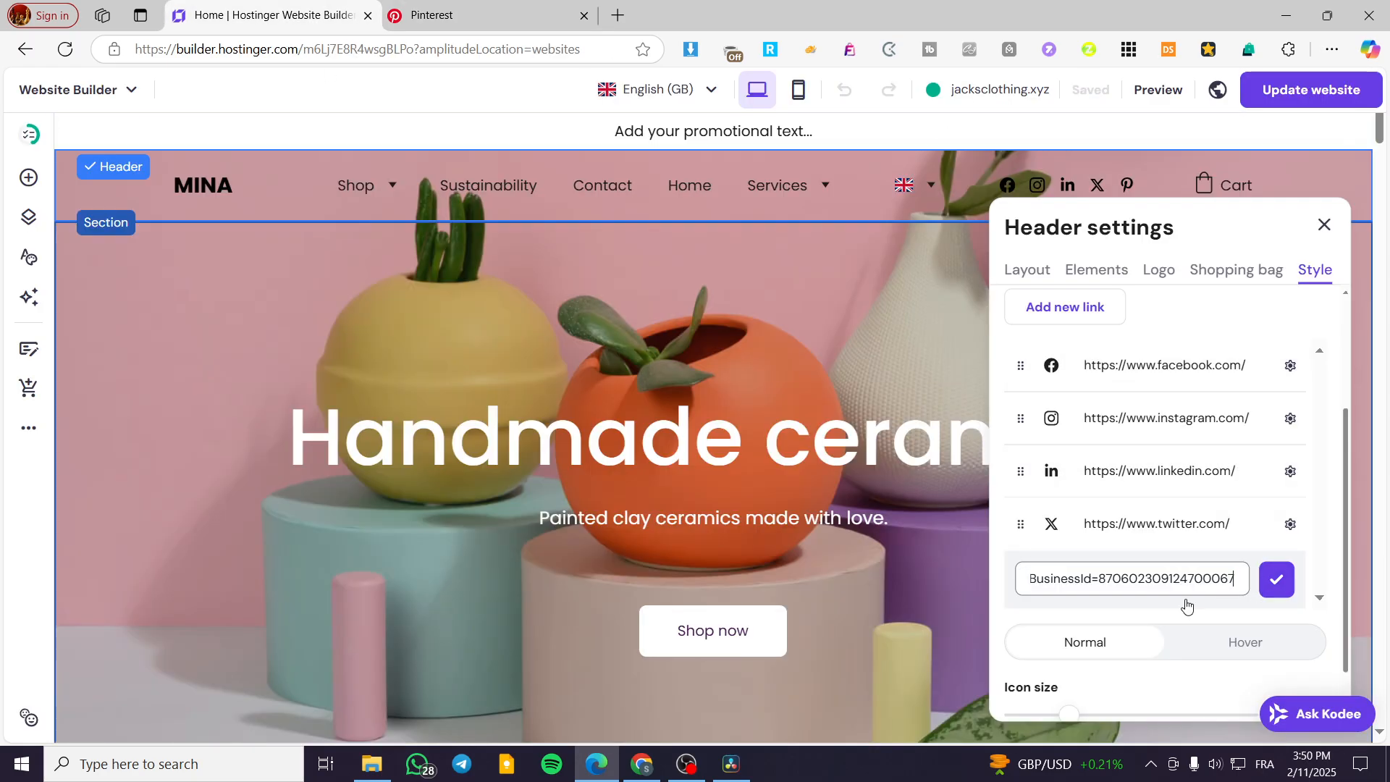
{"action": "left_click", "coordinate": [1263, 588]}
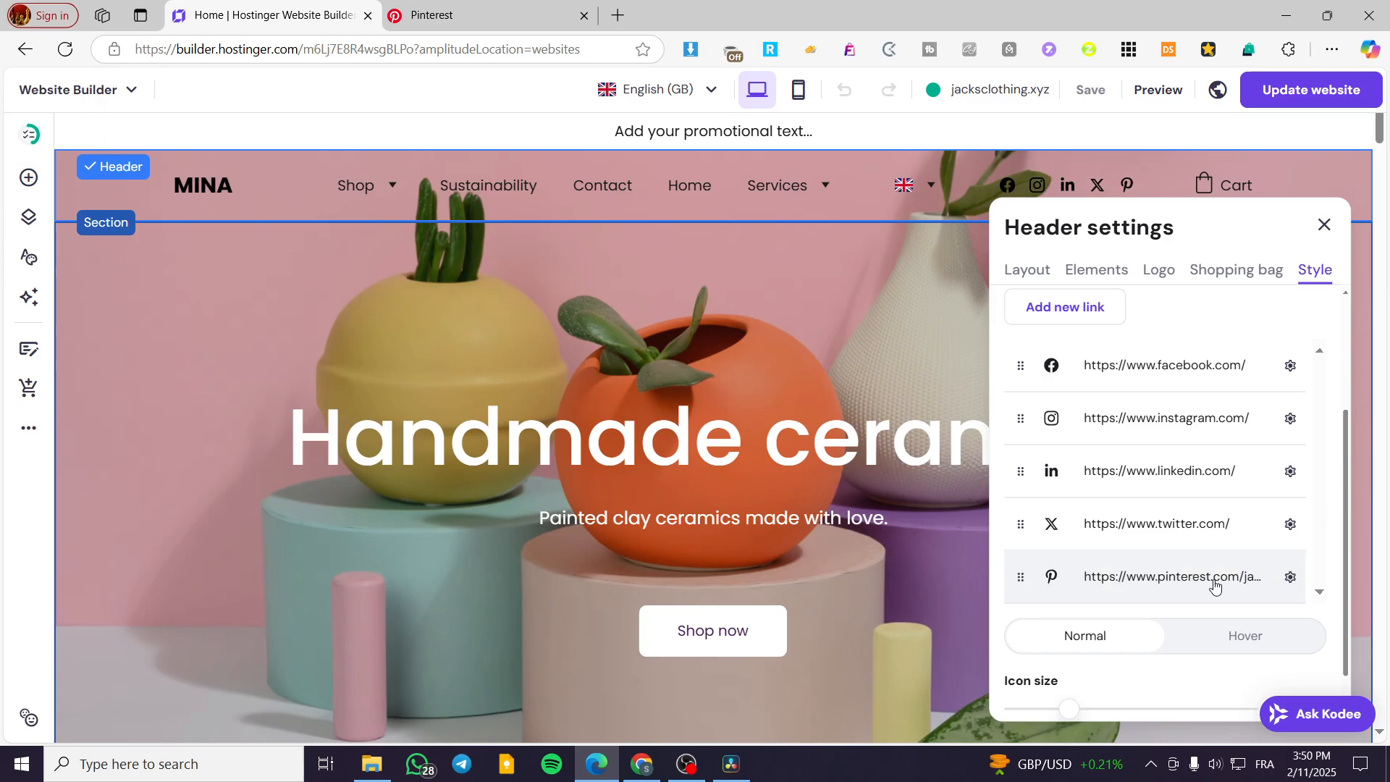
{"action": "left_click", "coordinate": [881, 359]}
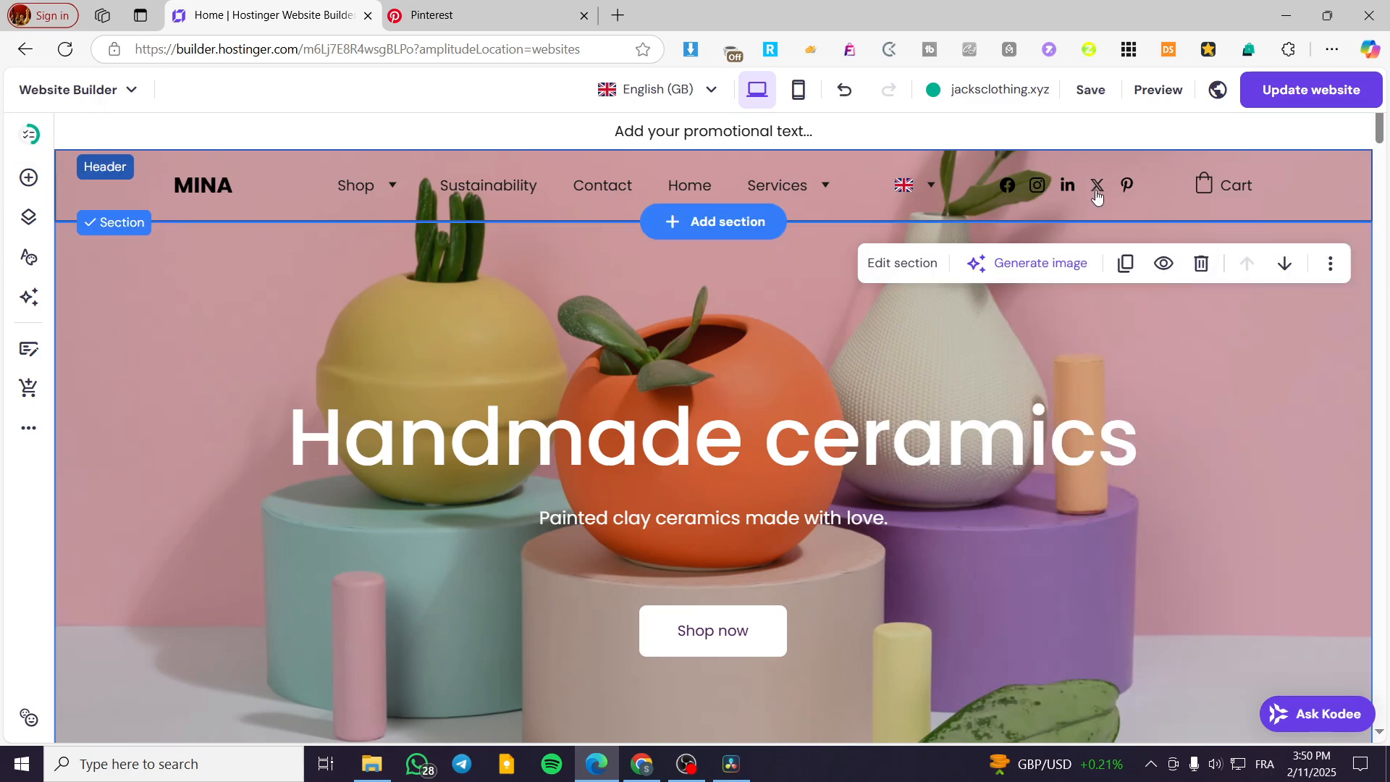
{"action": "left_click", "coordinate": [1089, 94]}
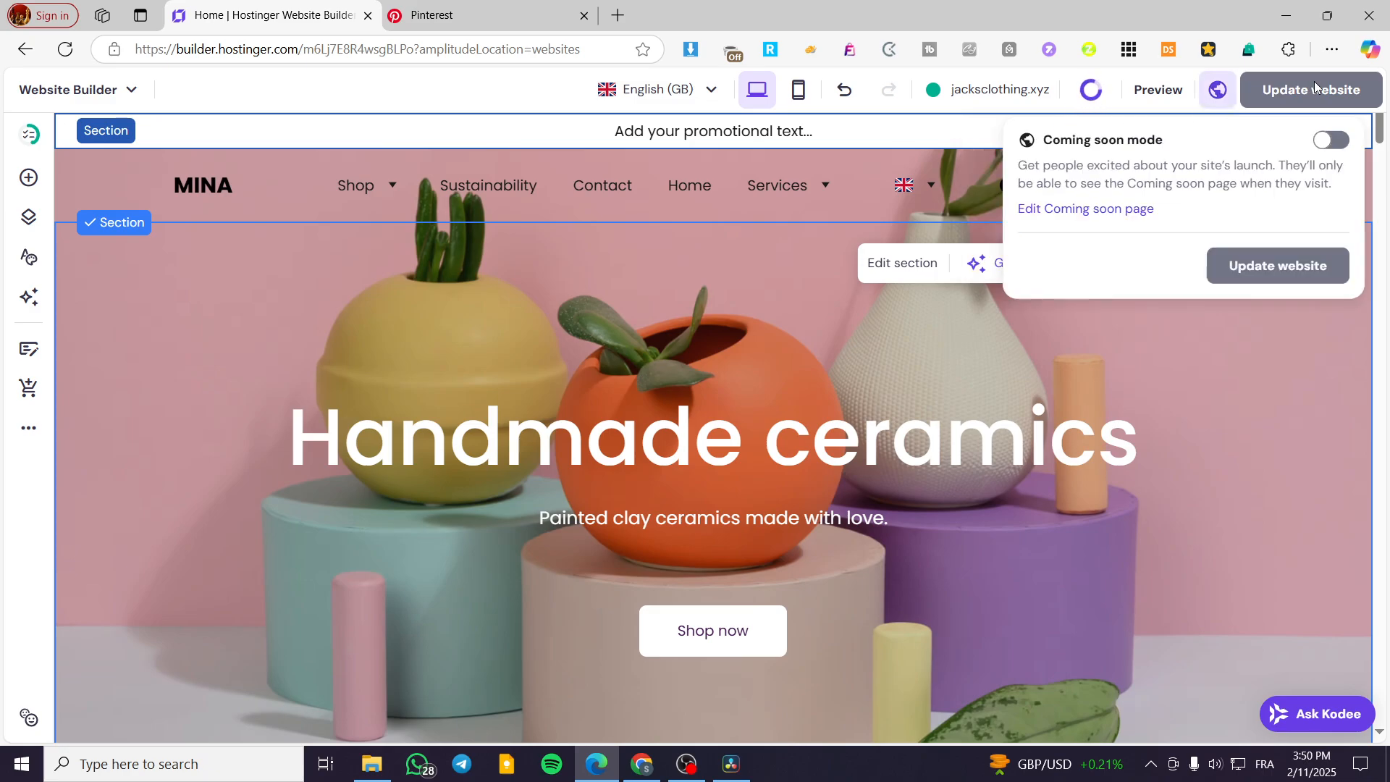